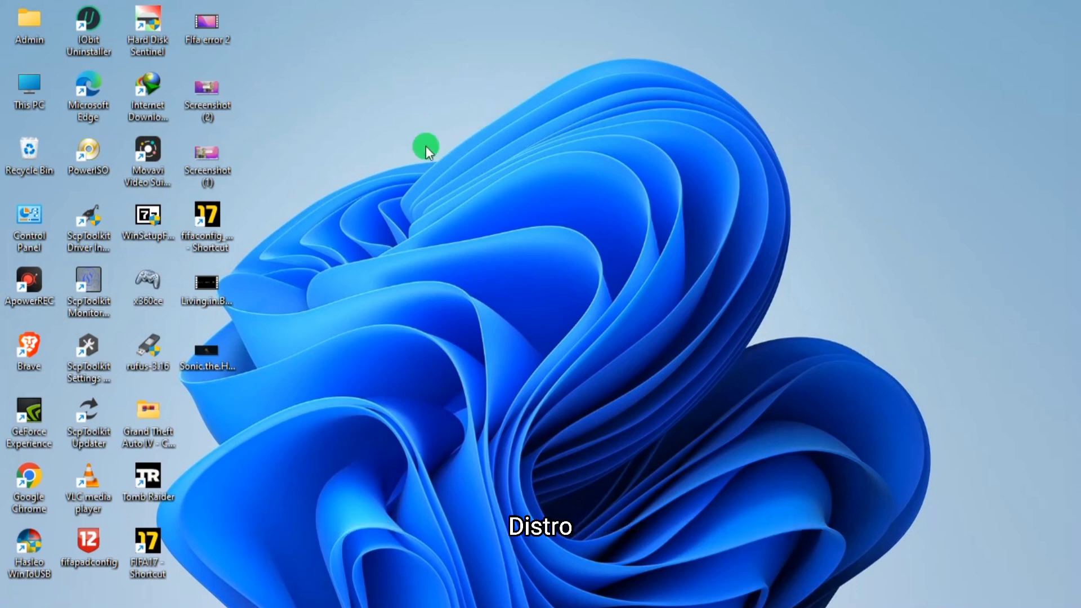
- Open This PC to examine the listed drives and their usable space, then close the window
{"action": "double_click", "coordinate": [31, 88]}
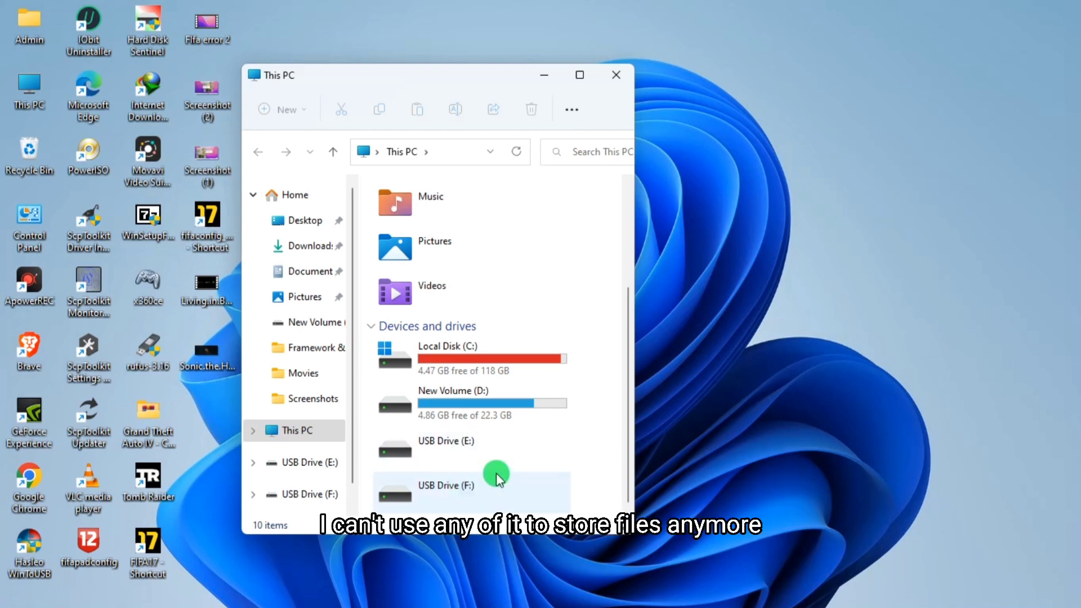
{"action": "left_click_drag", "start_coordinate": [478, 89], "coordinate": [598, 72]}
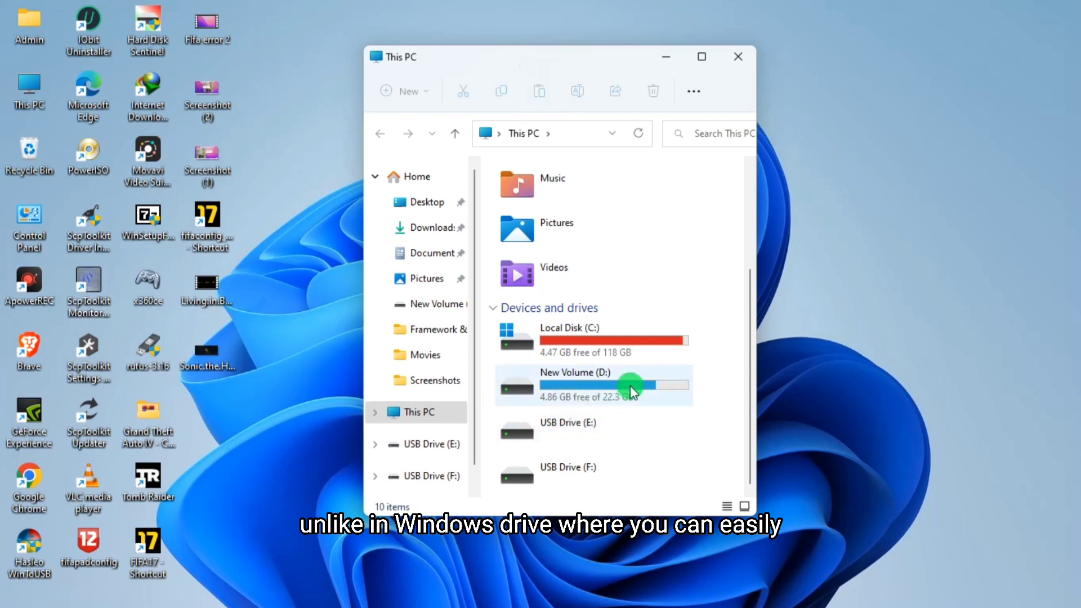
{"action": "right_click", "coordinate": [579, 387]}
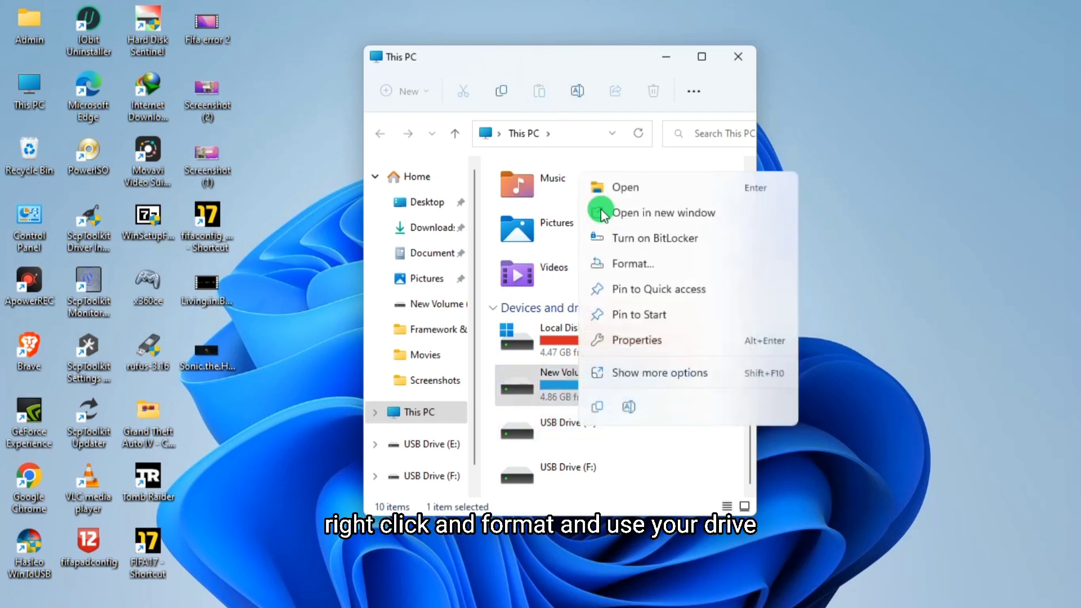
{"action": "left_click", "coordinate": [695, 470]}
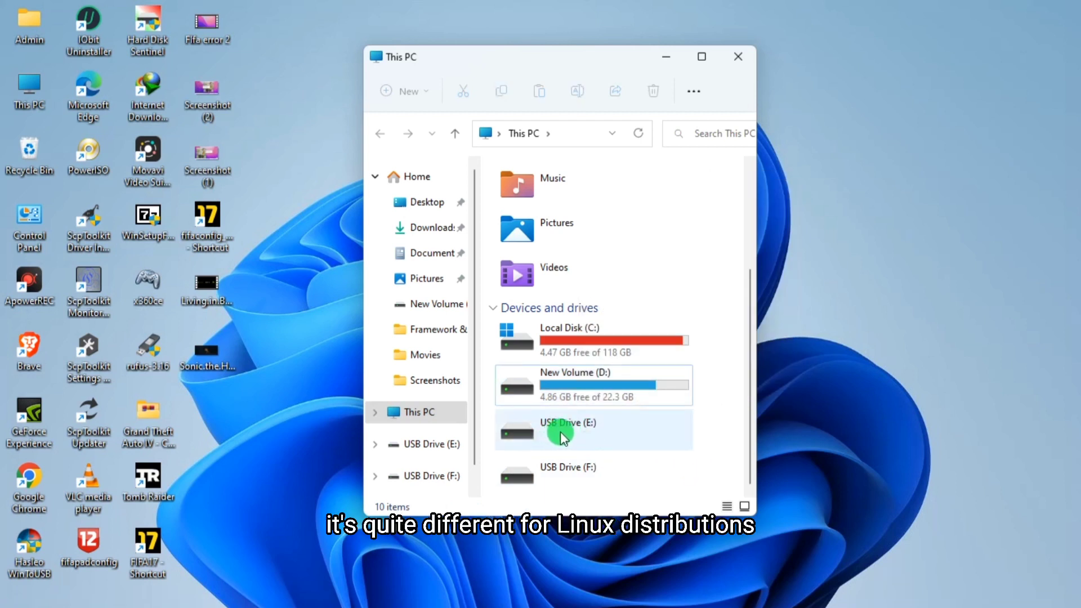
{"action": "left_click", "coordinate": [743, 57]}
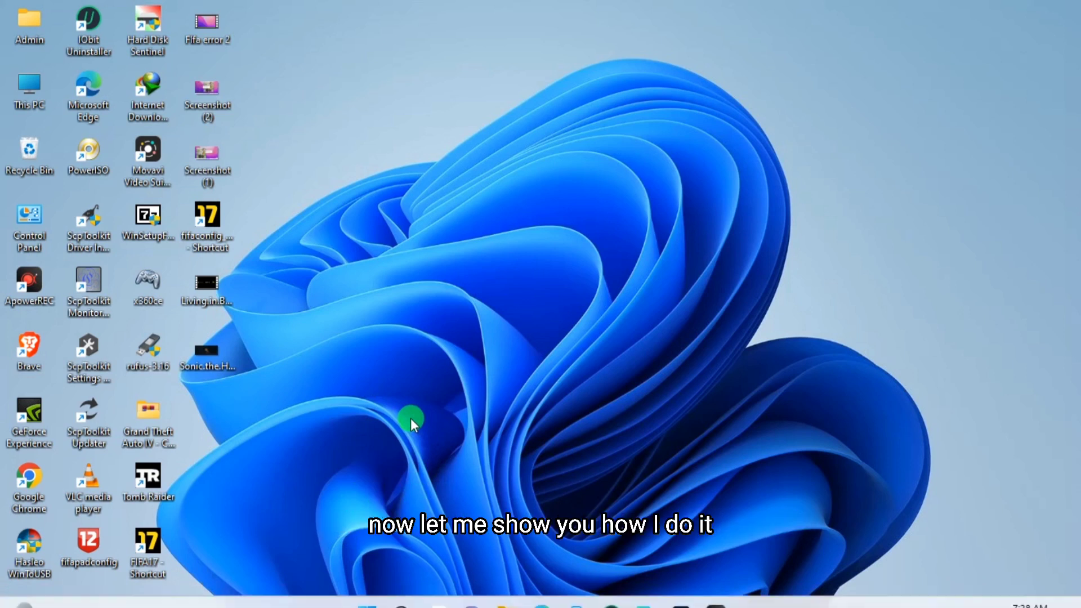
{"action": "key", "text": "super+x"}
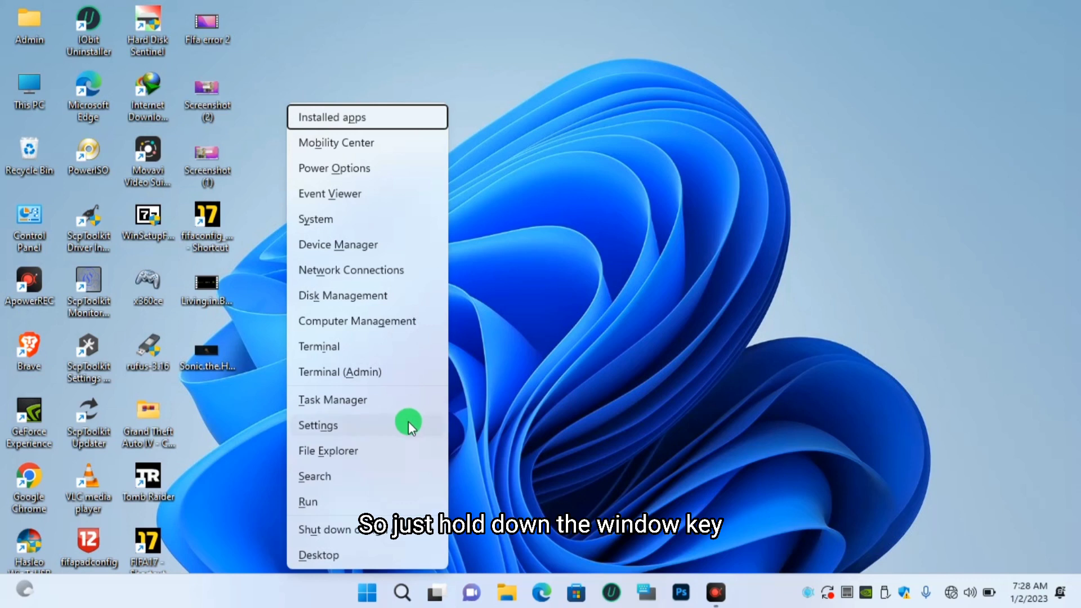
{"action": "left_click", "coordinate": [522, 378]}
{"action": "left_click", "coordinate": [522, 378]}
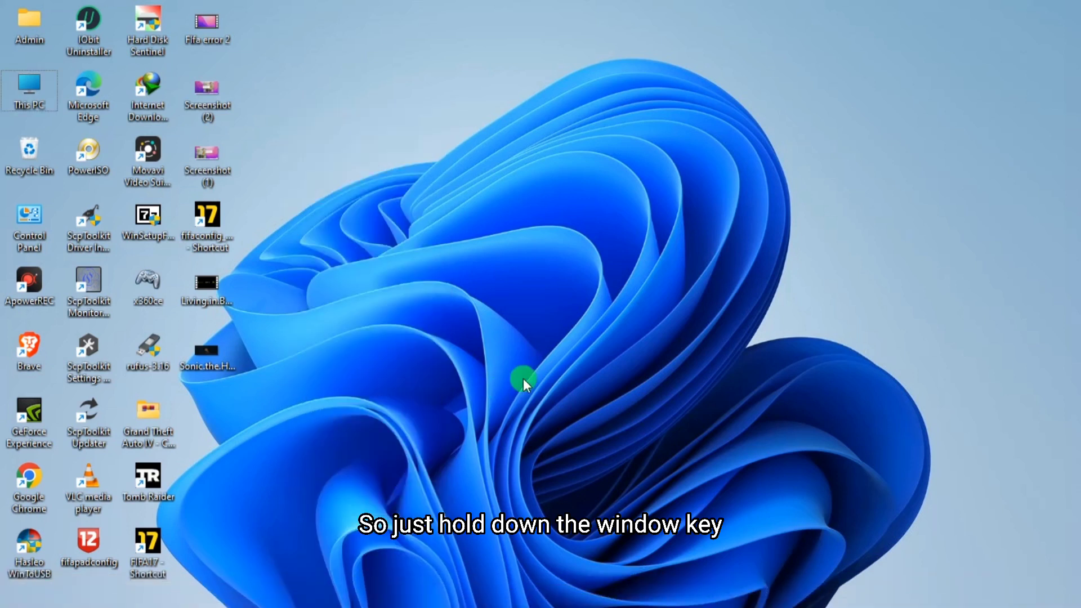
- Open Disk Management and scroll the disk view to the removable Disk 2
{"action": "key", "text": "super+x"}
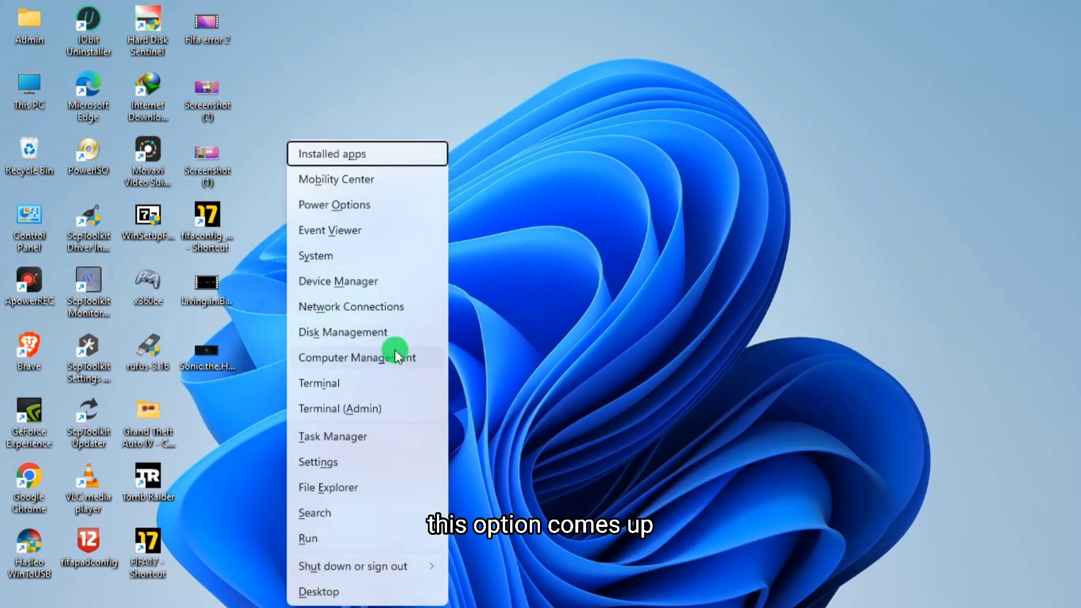
{"action": "left_click", "coordinate": [342, 332]}
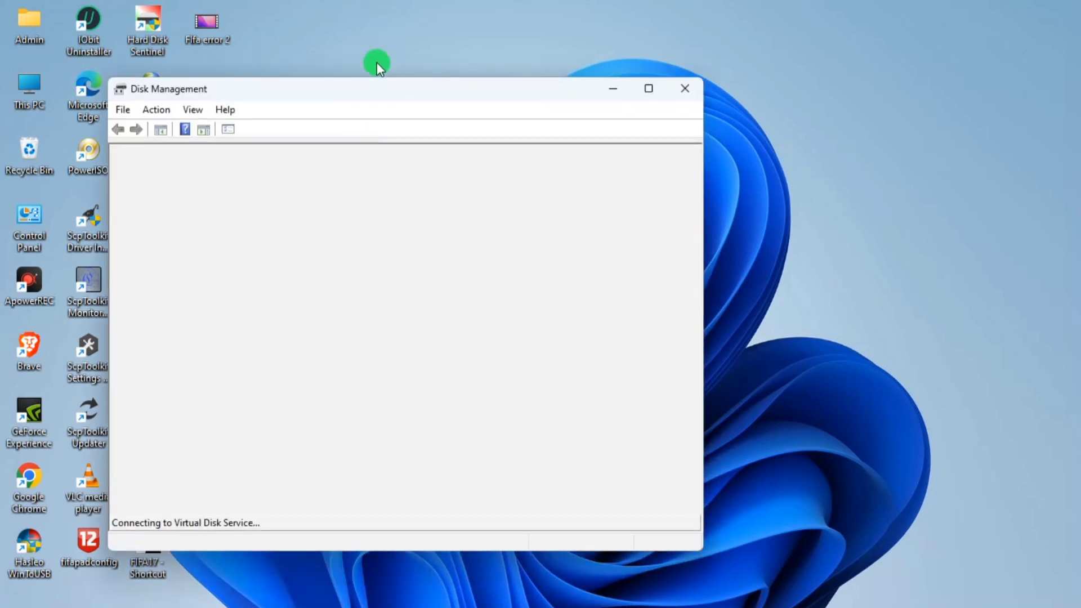
{"action": "left_click_drag", "start_coordinate": [356, 92], "coordinate": [498, 68]}
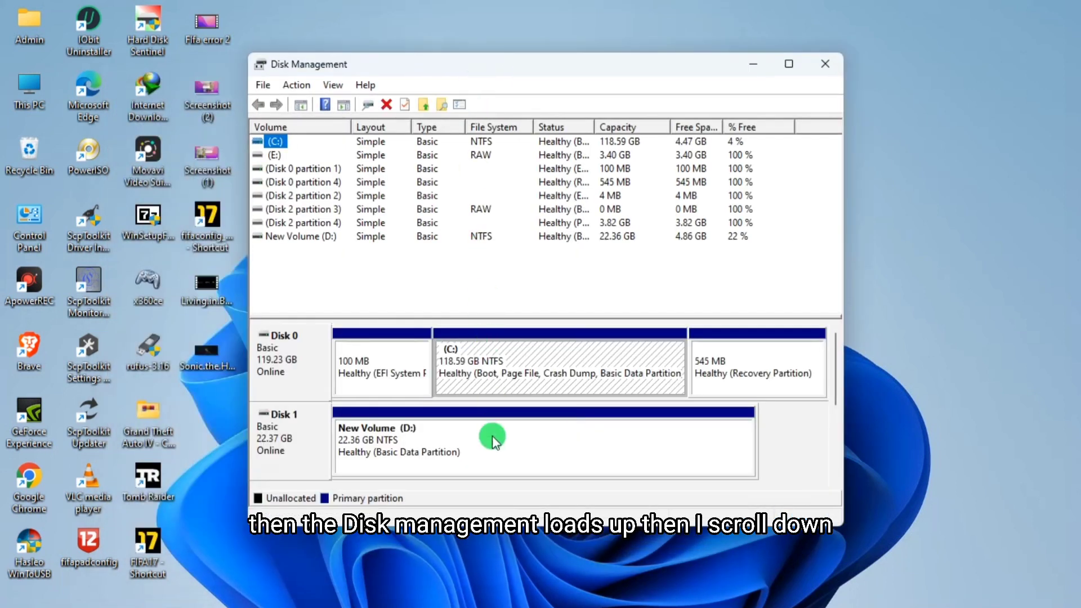
{"action": "left_click", "coordinate": [822, 432]}
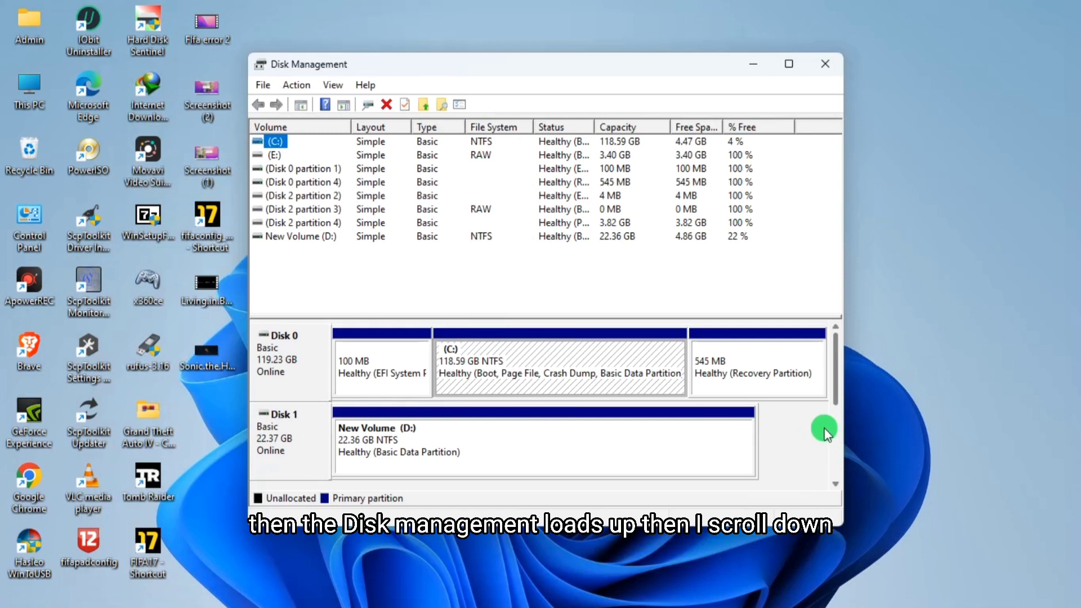
{"action": "left_click_drag", "start_coordinate": [834, 373], "coordinate": [834, 374]}
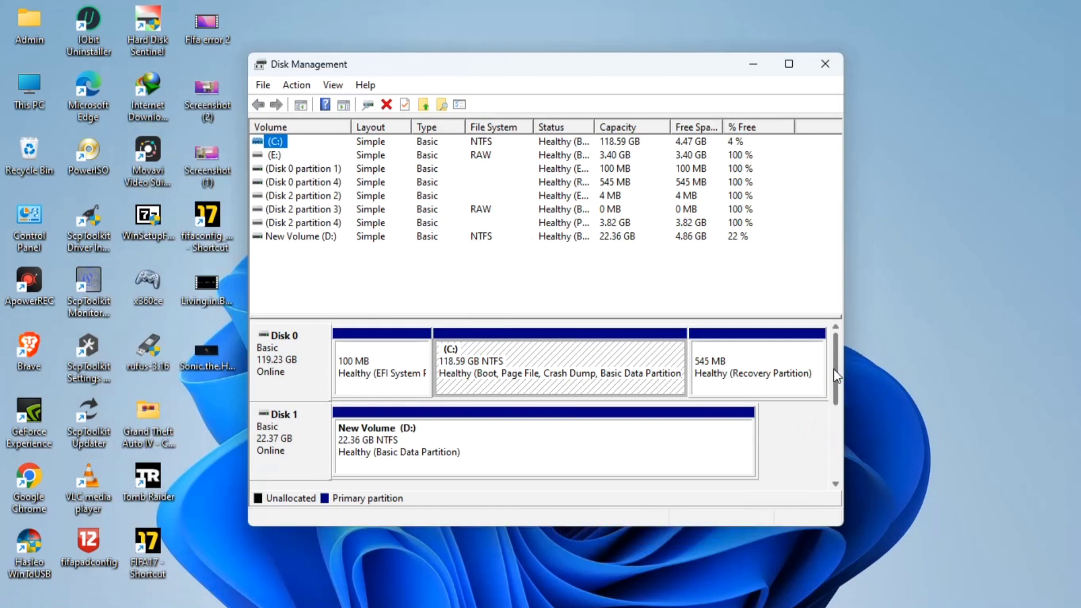
{"action": "left_click", "coordinate": [835, 437]}
{"action": "left_click", "coordinate": [831, 488]}
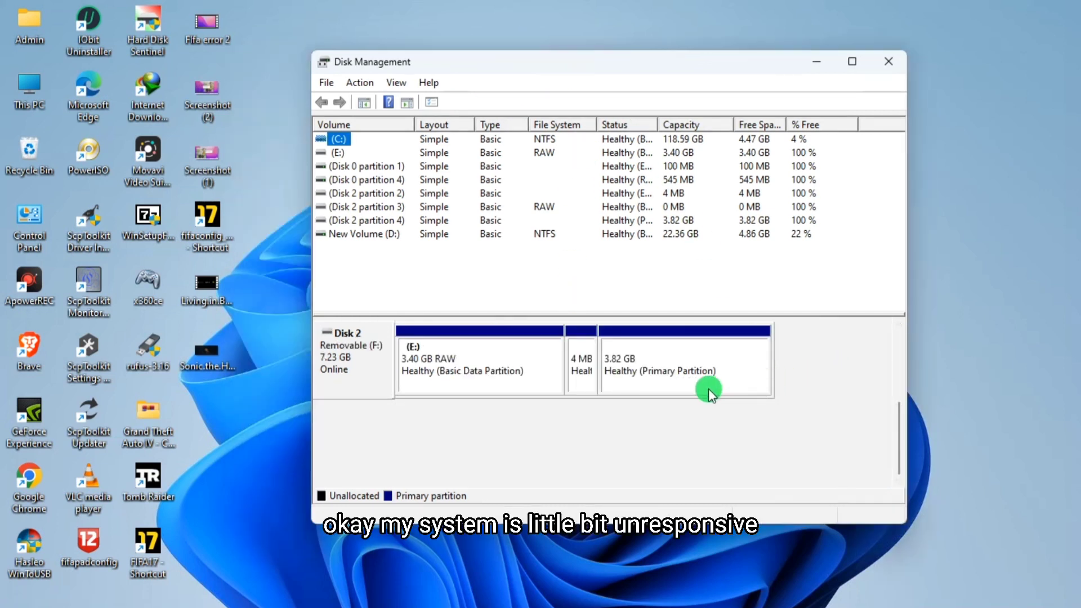
- Inspect the available actions for the RAW E: partition and the 4 MB partition on Disk 2
{"action": "left_click", "coordinate": [462, 360]}
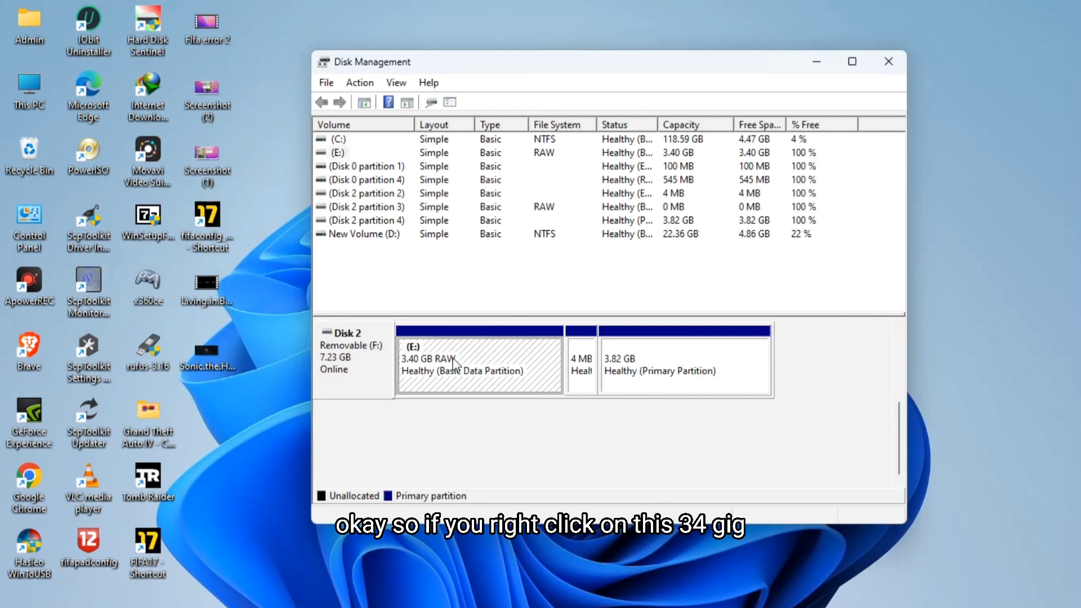
{"action": "right_click", "coordinate": [493, 367]}
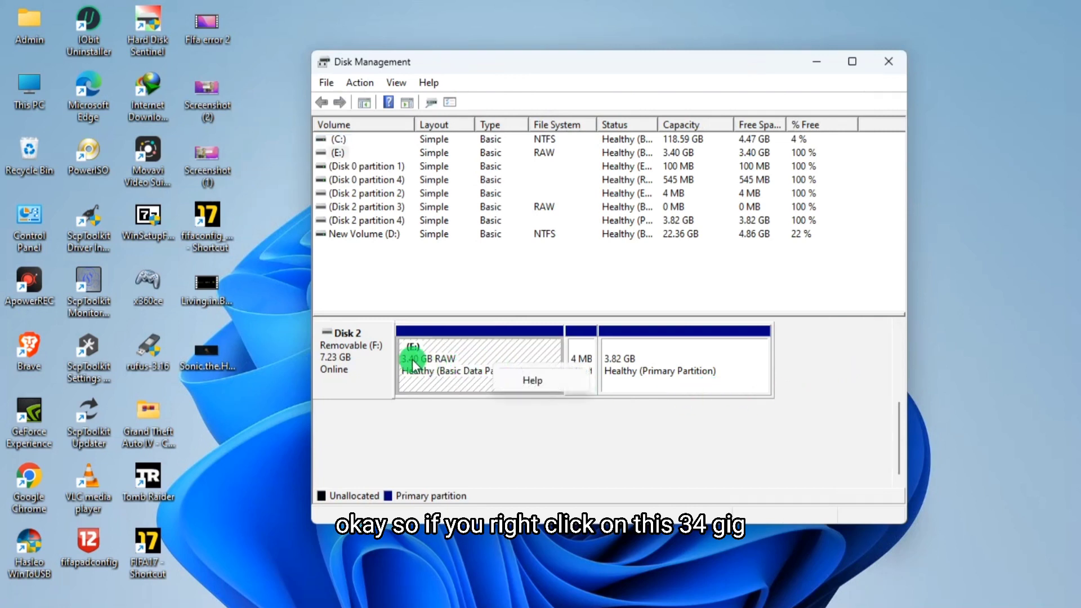
{"action": "left_click", "coordinate": [440, 379]}
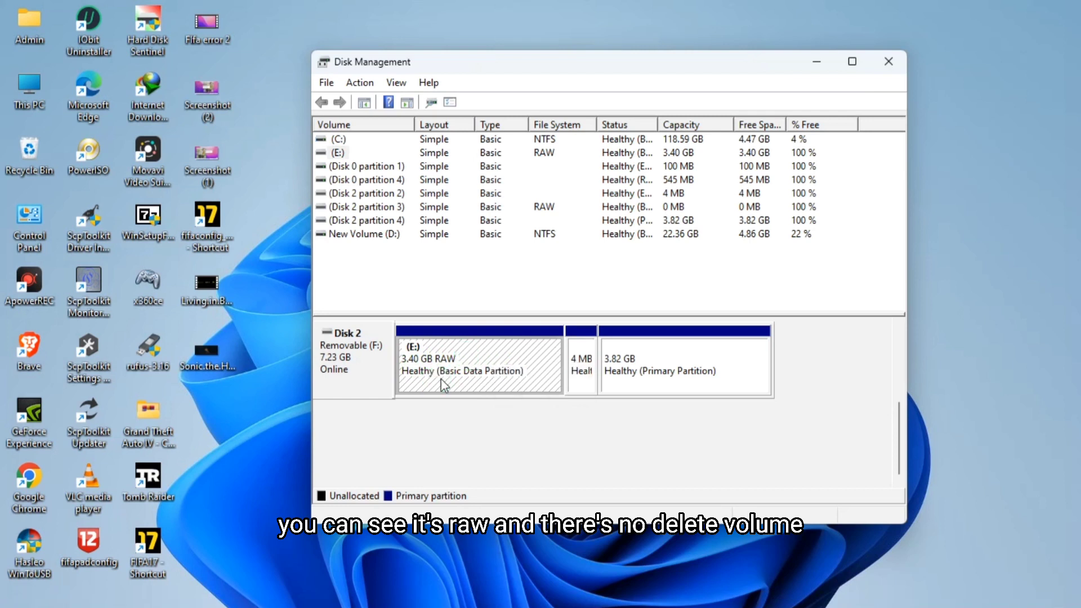
{"action": "right_click", "coordinate": [467, 373]}
{"action": "left_click", "coordinate": [559, 349]}
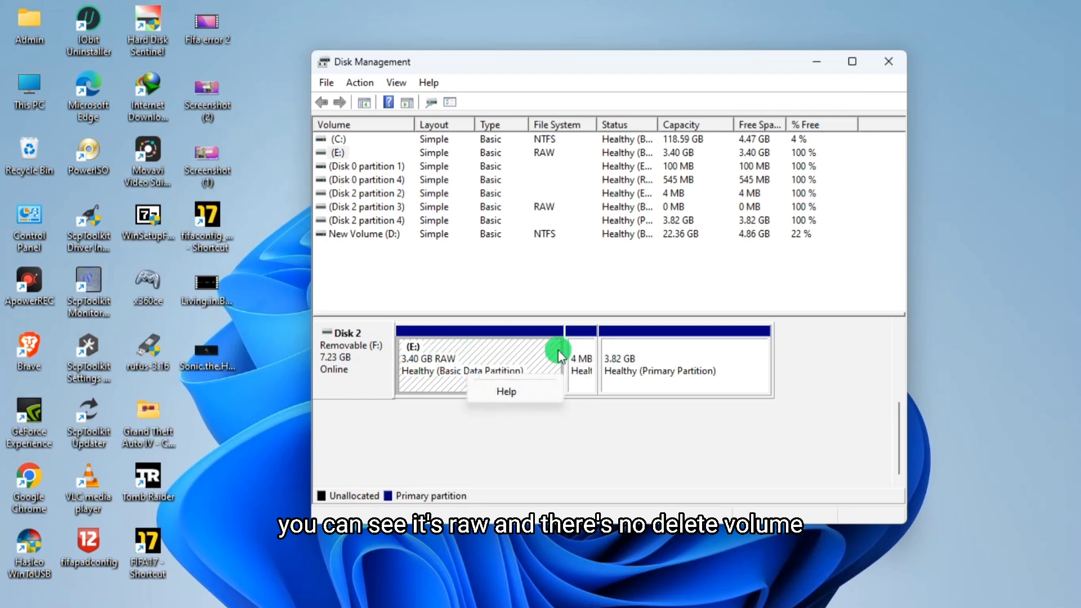
{"action": "left_click", "coordinate": [581, 363]}
{"action": "right_click", "coordinate": [582, 363]}
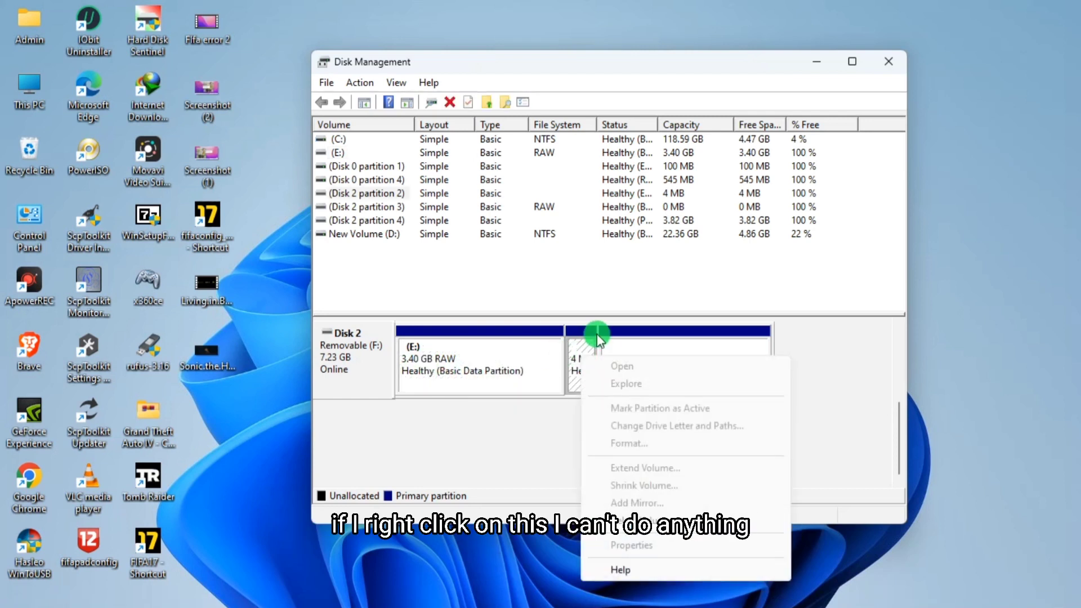
{"action": "left_click", "coordinate": [639, 342]}
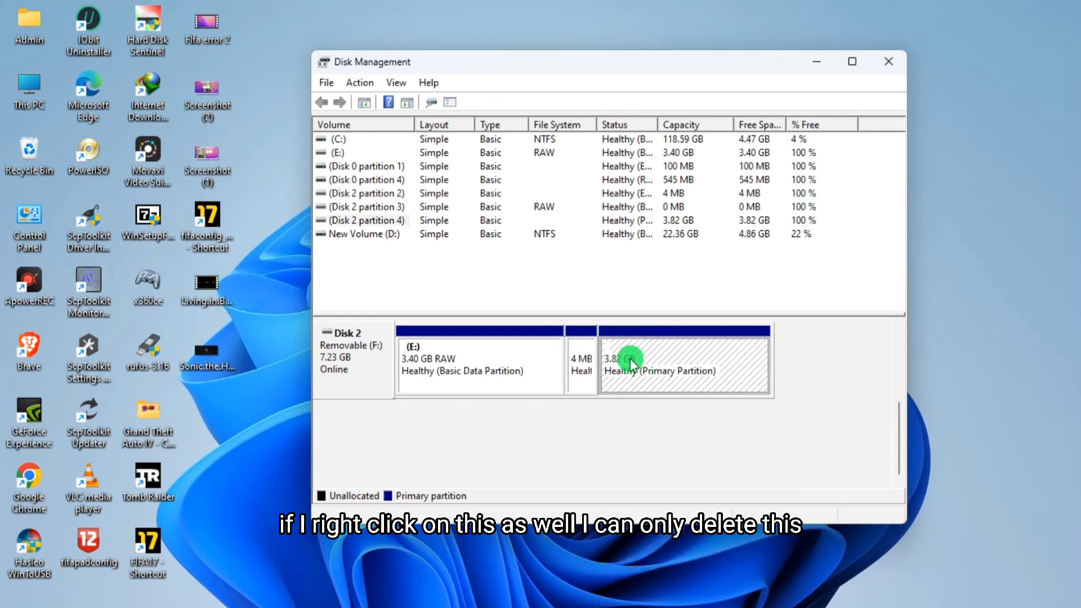
- Delete the 3.82 GB primary partition on Disk 2
{"action": "right_click", "coordinate": [630, 361]}
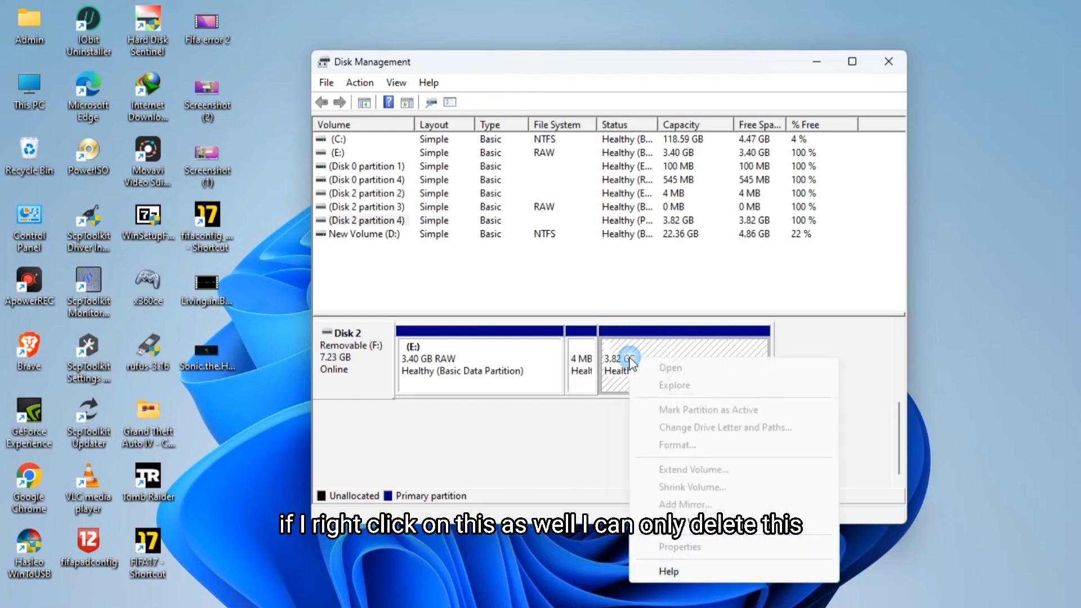
{"action": "left_click", "coordinate": [712, 520]}
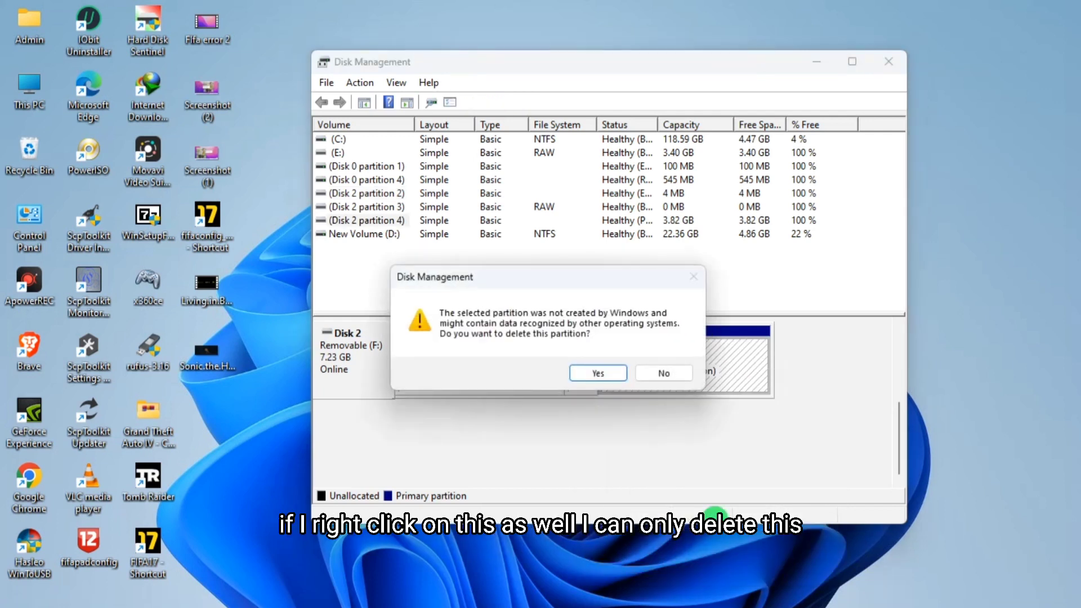
{"action": "left_click", "coordinate": [598, 372]}
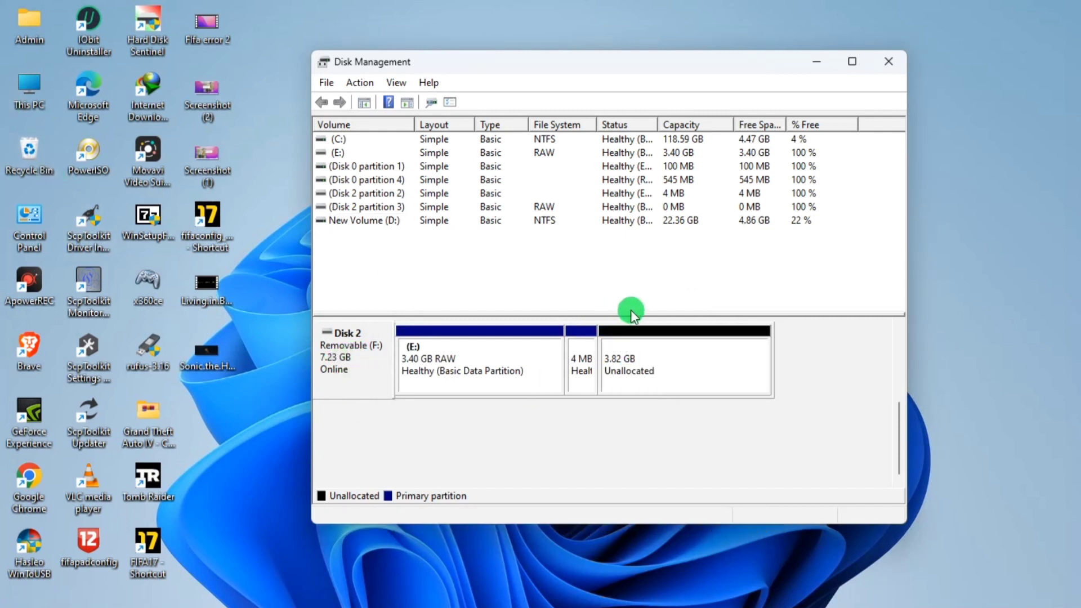
- Create a new simple volume in the unallocated 3.82 GB space, quick-formatted as FAT with label New Volume
{"action": "right_click", "coordinate": [681, 371]}
{"action": "left_click", "coordinate": [732, 381]}
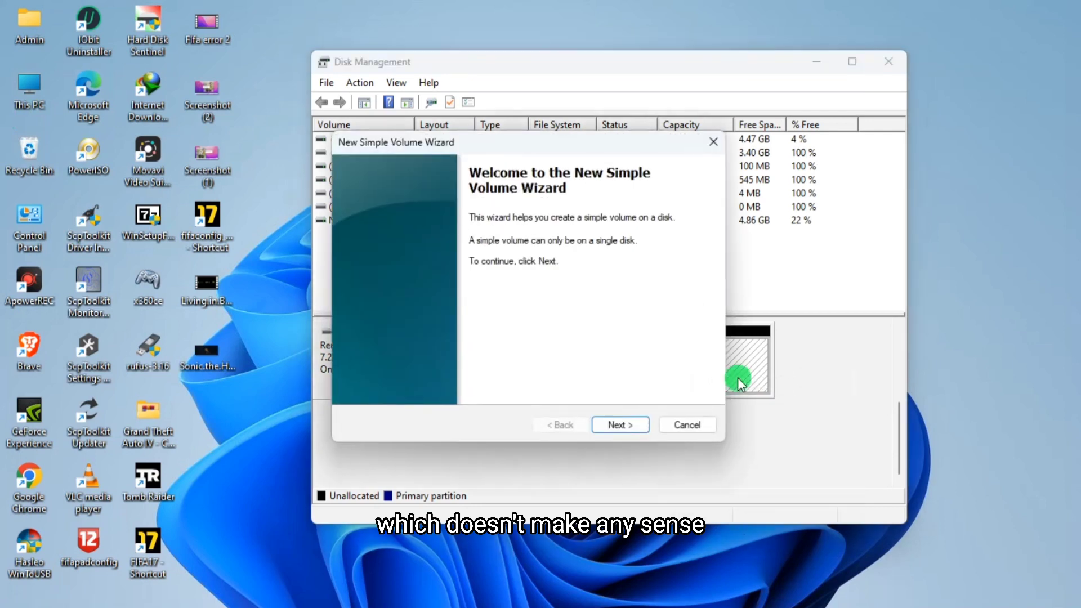
{"action": "left_click", "coordinate": [622, 424]}
{"action": "left_click", "coordinate": [628, 423]}
{"action": "left_click", "coordinate": [631, 425]}
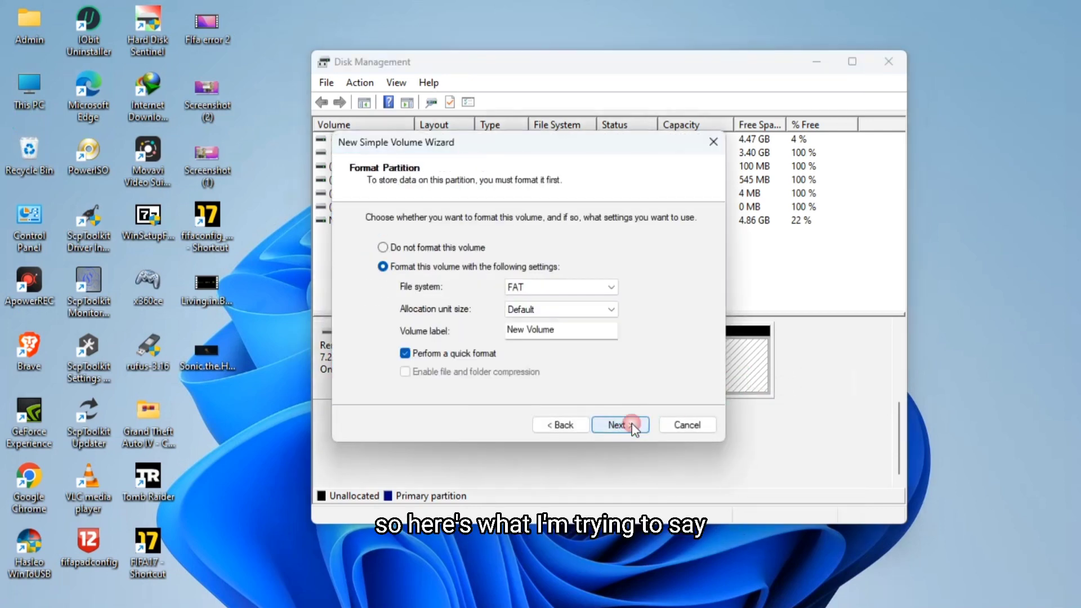
{"action": "left_click", "coordinate": [631, 426]}
{"action": "left_click", "coordinate": [619, 384]}
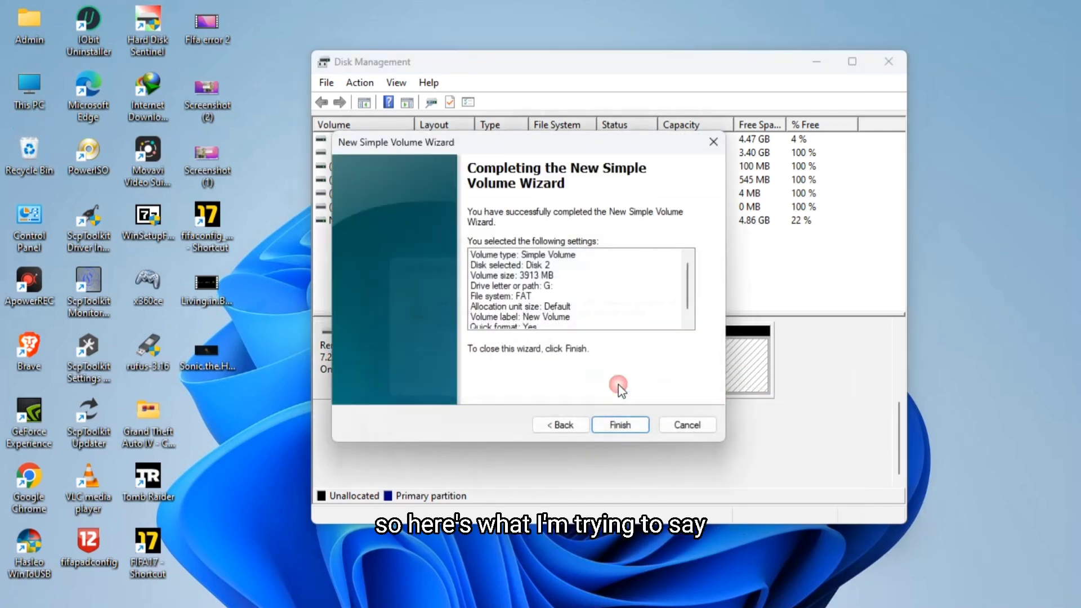
{"action": "left_click", "coordinate": [636, 422]}
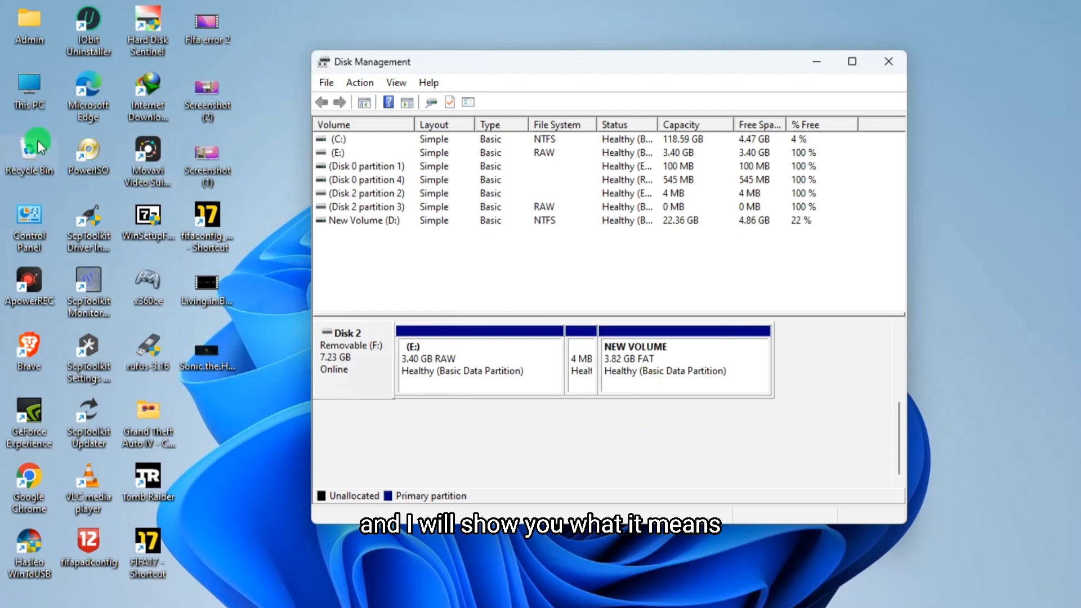
- Open This PC to check whether the new volume appears among the drives, then close it
{"action": "double_click", "coordinate": [22, 96]}
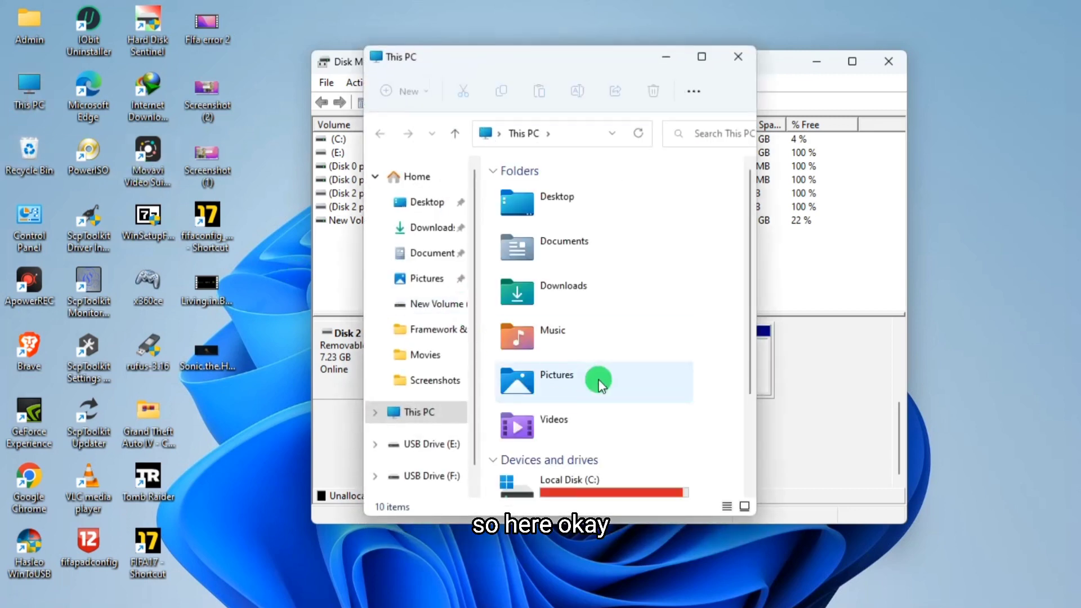
{"action": "scroll", "coordinate": [596, 394], "scroll_direction": "down", "scroll_amount": 3}
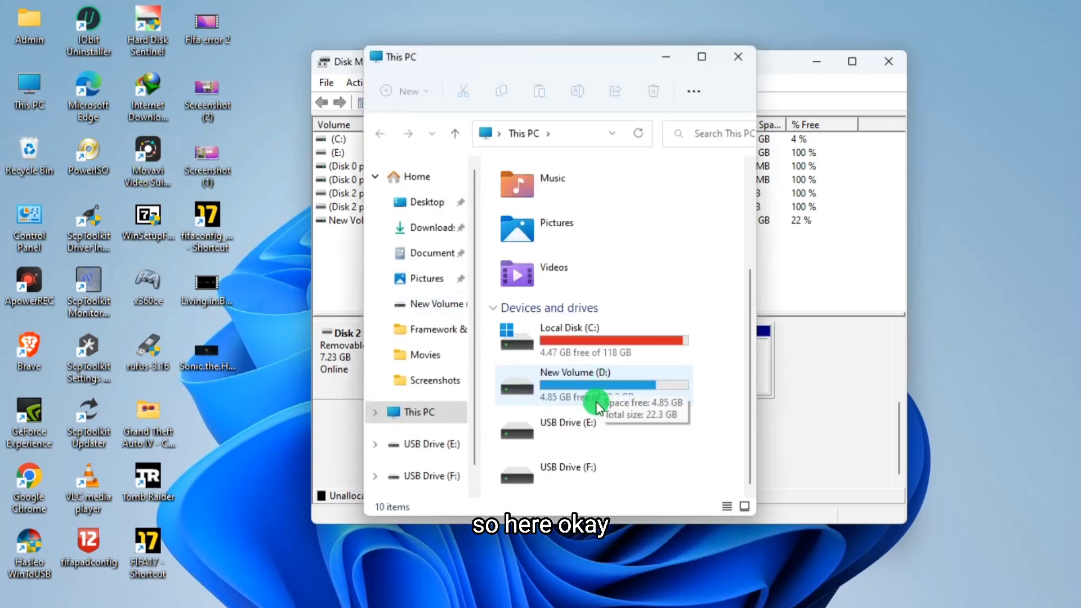
{"action": "right_click", "coordinate": [698, 457]}
{"action": "left_click", "coordinate": [730, 197]}
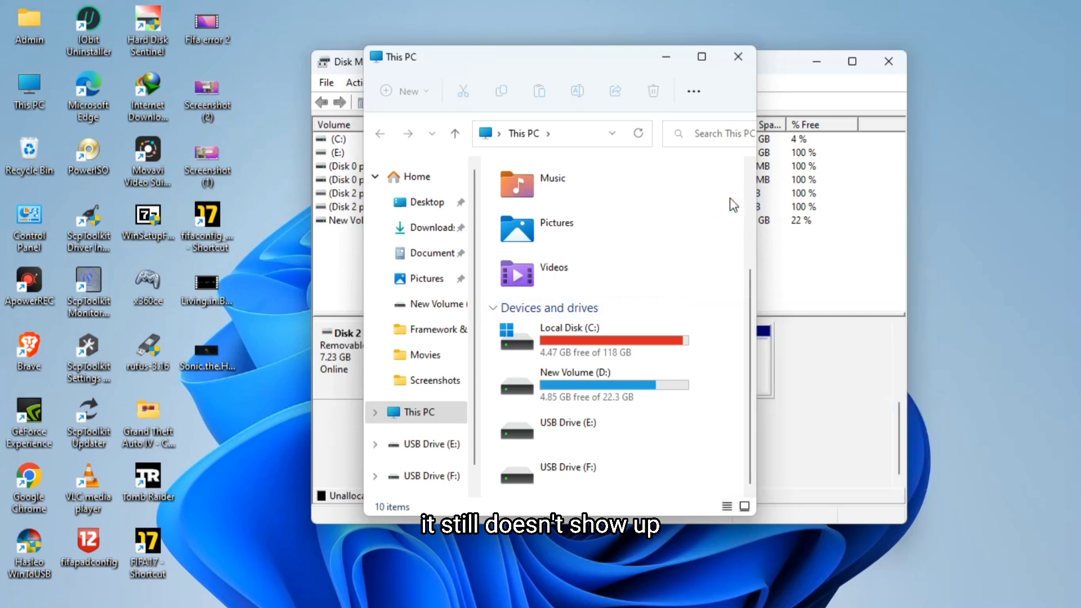
{"action": "left_click", "coordinate": [738, 56]}
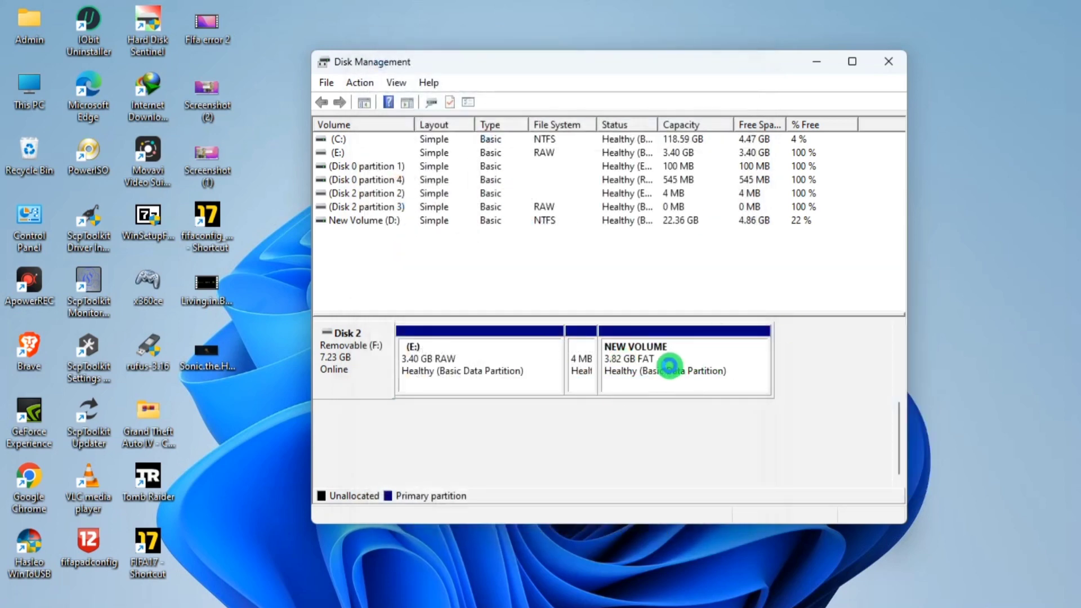
- Open the Format dialog for USB Drive (E:) from This PC
{"action": "left_click", "coordinate": [601, 398]}
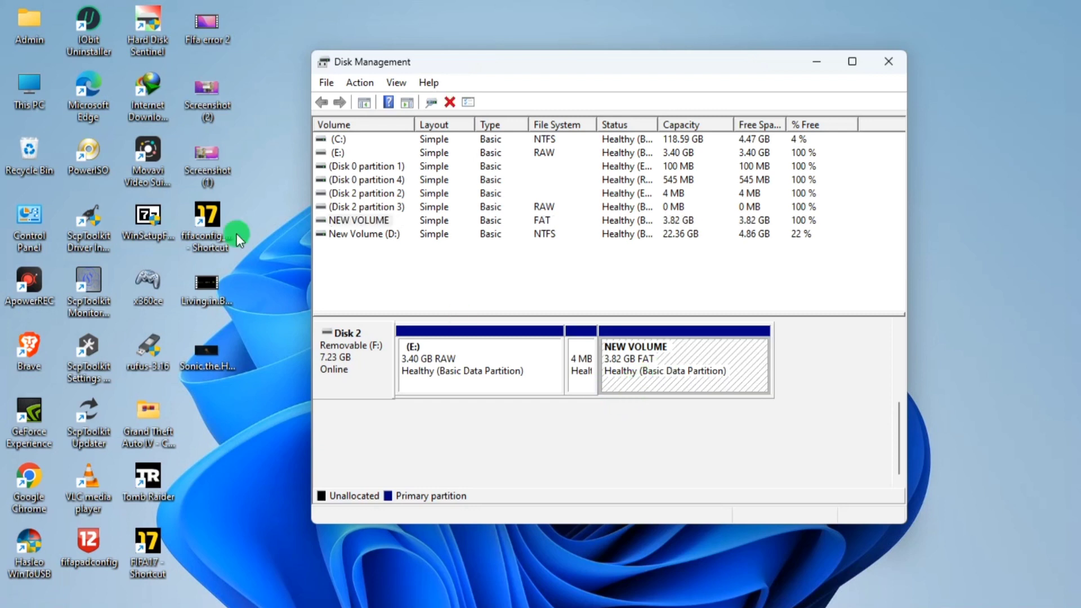
{"action": "left_click", "coordinate": [41, 69]}
{"action": "left_click", "coordinate": [394, 193]}
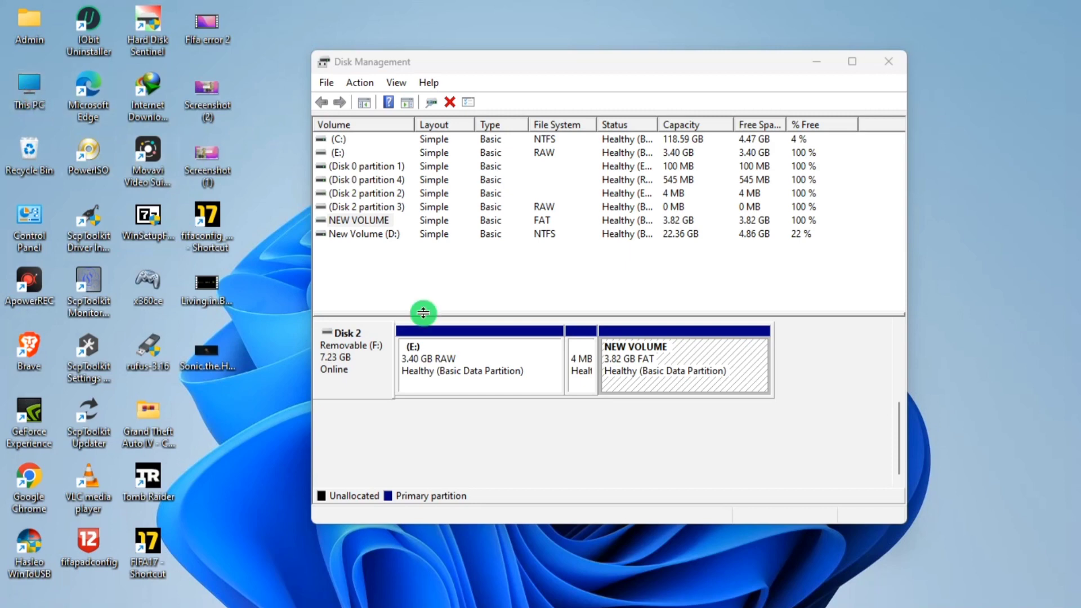
{"action": "scroll", "coordinate": [591, 399], "scroll_direction": "down", "scroll_amount": 3}
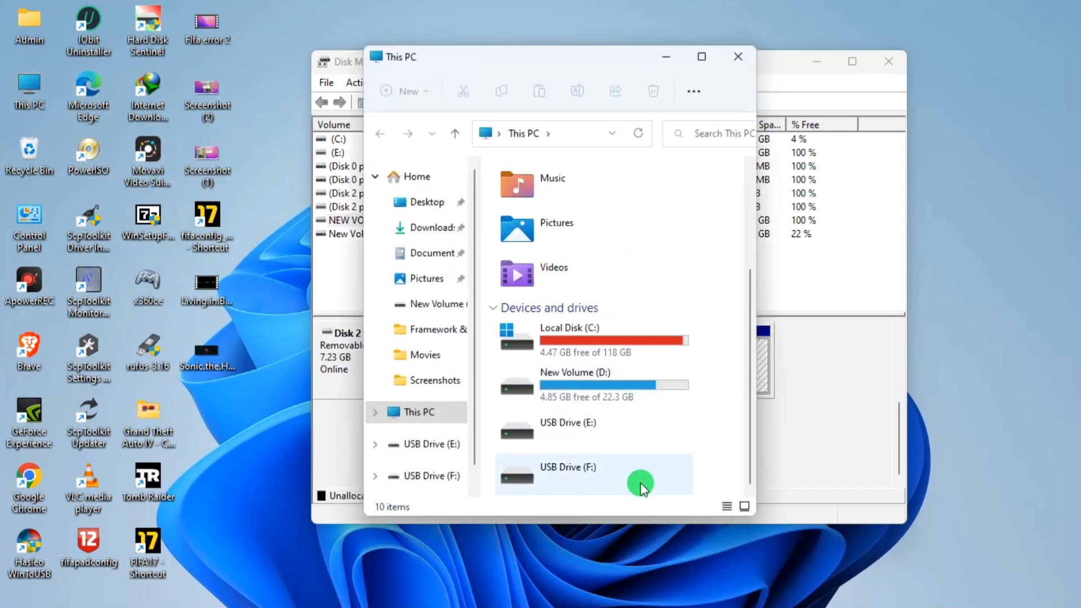
{"action": "right_click", "coordinate": [582, 435]}
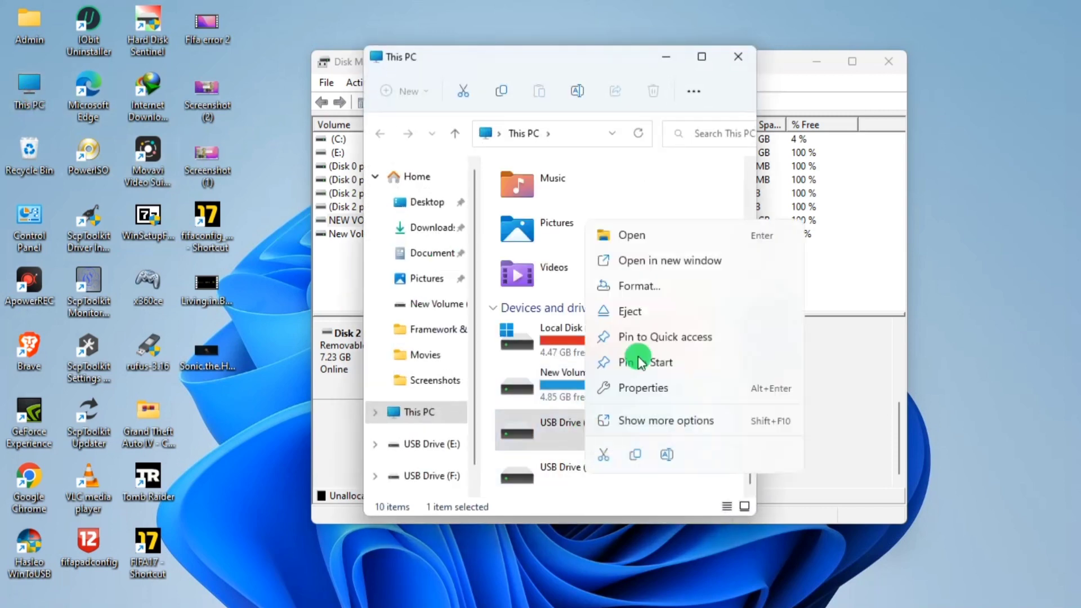
{"action": "left_click", "coordinate": [663, 287]}
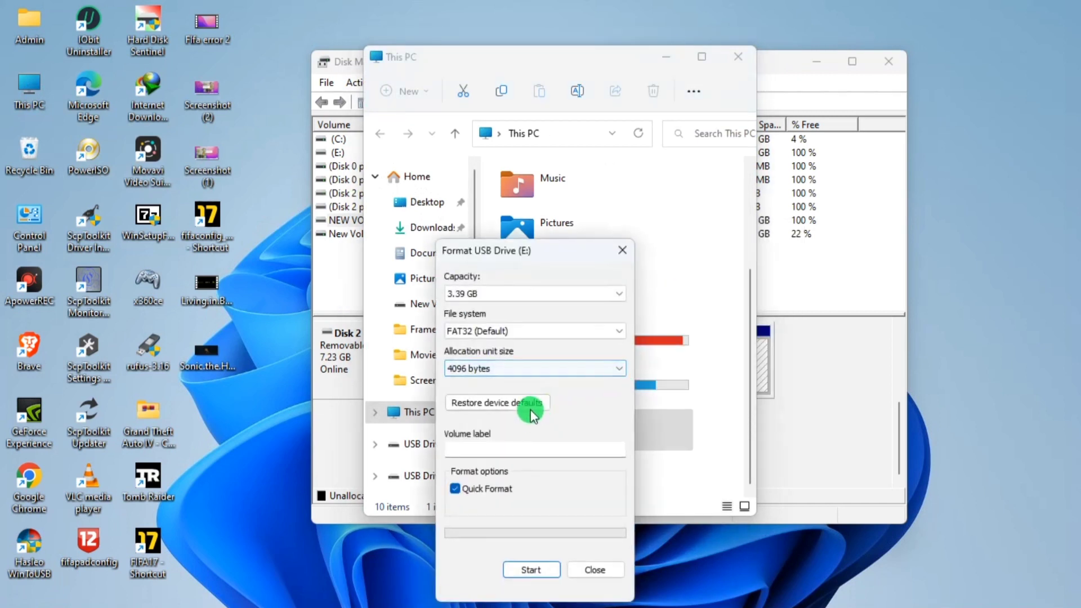
- Try to quick-format USB Drive (E:) as FAT32 with the restored device defaults, then close the Format dialog
{"action": "left_click", "coordinate": [530, 409]}
{"action": "left_click", "coordinate": [528, 569]}
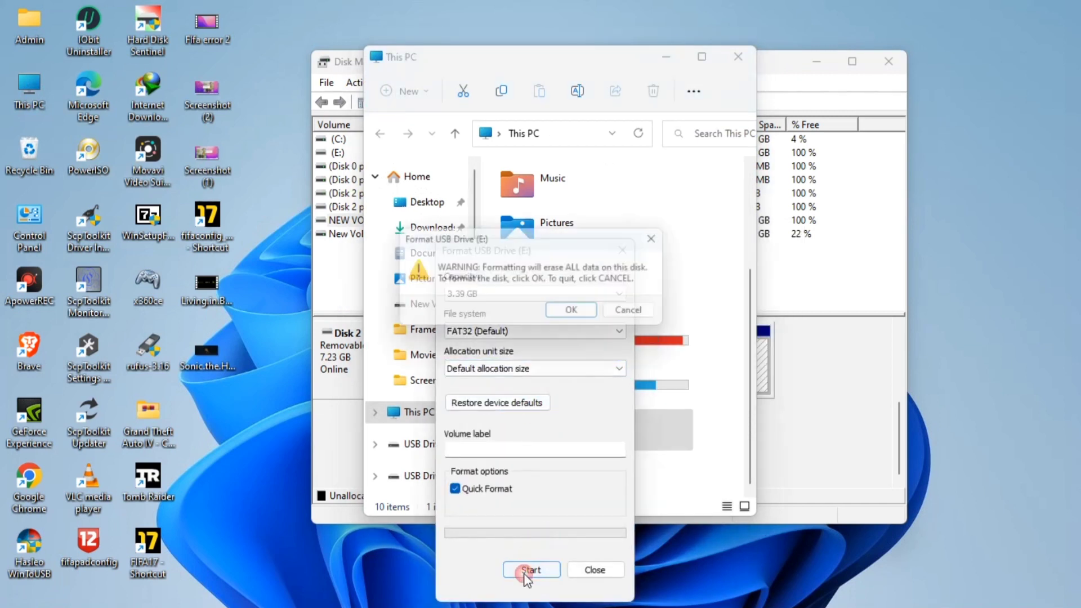
{"action": "left_click", "coordinate": [586, 313]}
{"action": "left_click", "coordinate": [647, 309]}
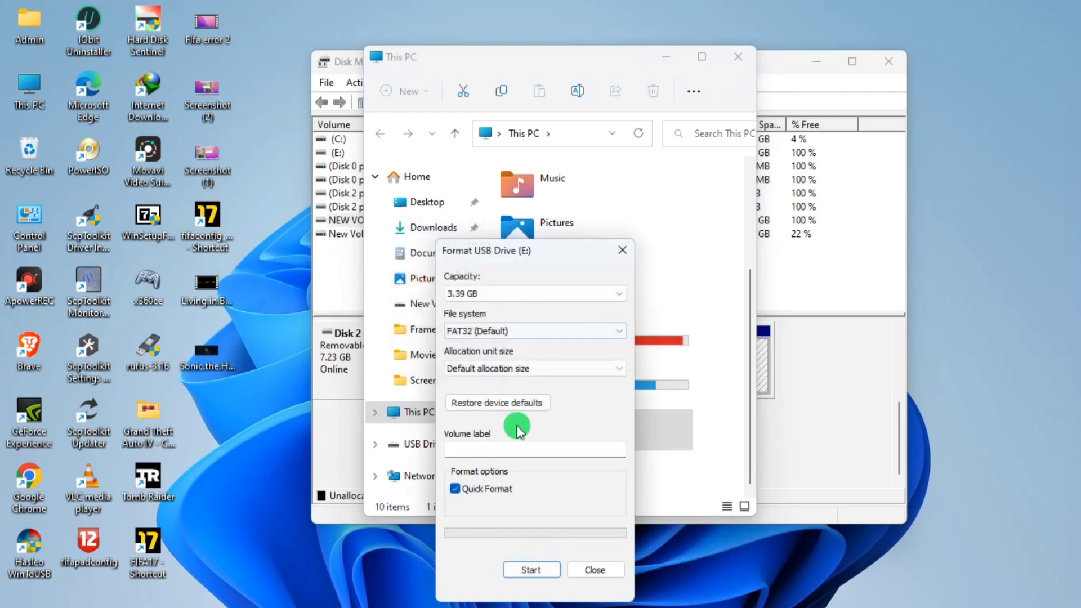
{"action": "left_click", "coordinate": [574, 569]}
{"action": "left_click", "coordinate": [570, 465]}
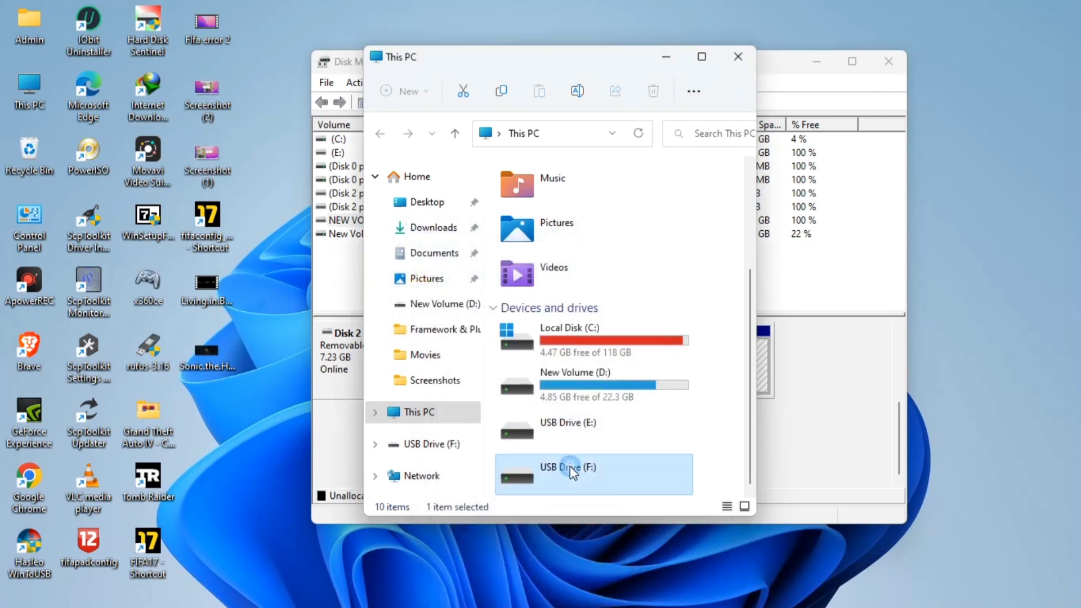
{"action": "right_click", "coordinate": [569, 465]}
{"action": "left_click", "coordinate": [648, 314]}
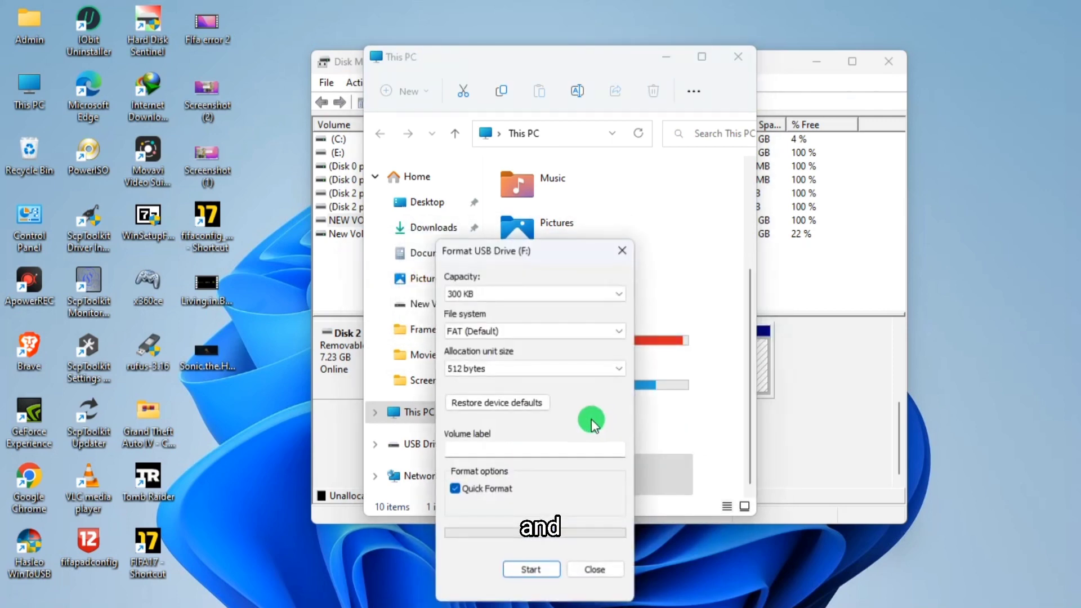
{"action": "left_click", "coordinate": [523, 403]}
{"action": "left_click", "coordinate": [530, 569]}
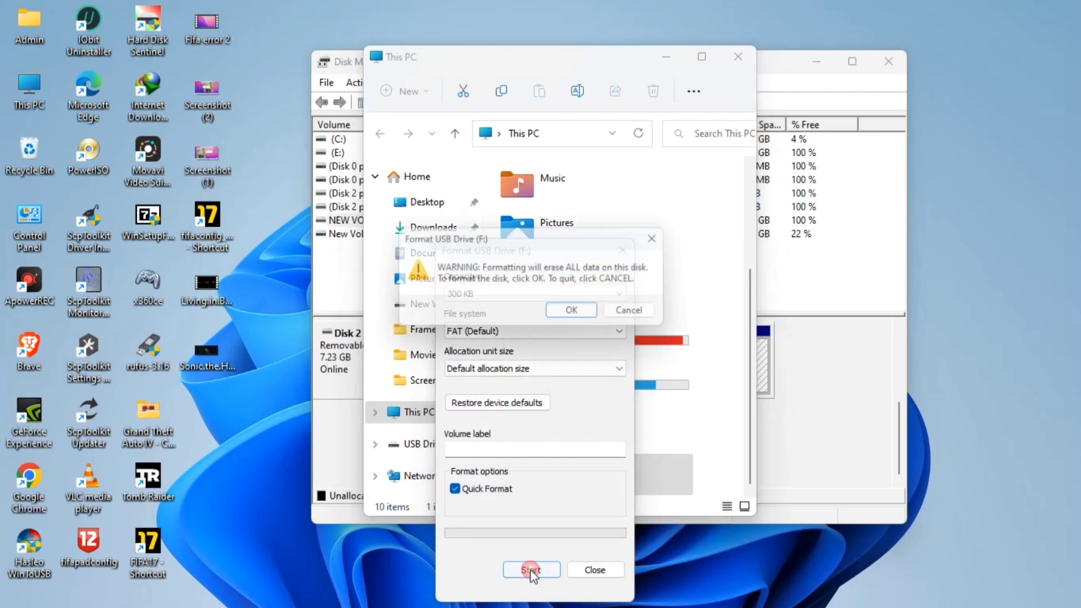
{"action": "left_click", "coordinate": [636, 311]}
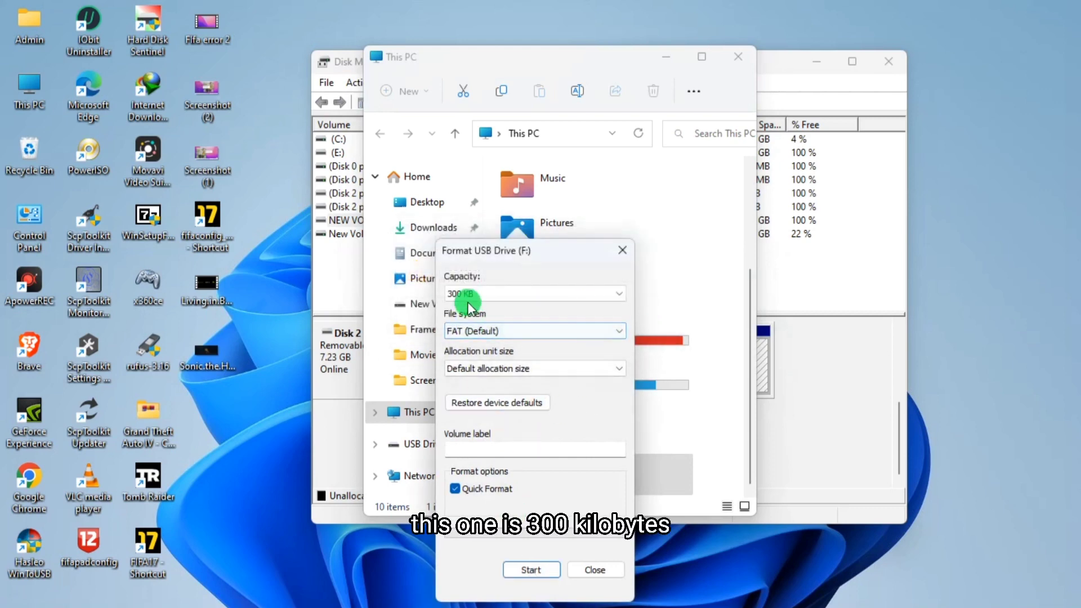
{"action": "left_click", "coordinate": [619, 249]}
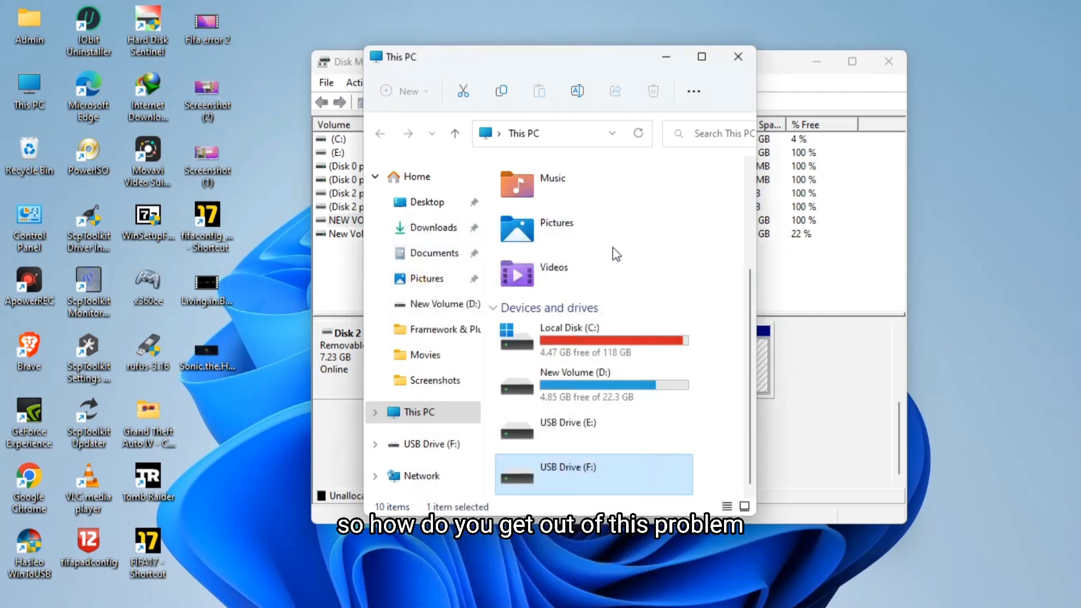
- Close This PC, minimize Disk Management, and open Command Prompt as administrator
{"action": "left_click", "coordinate": [735, 61]}
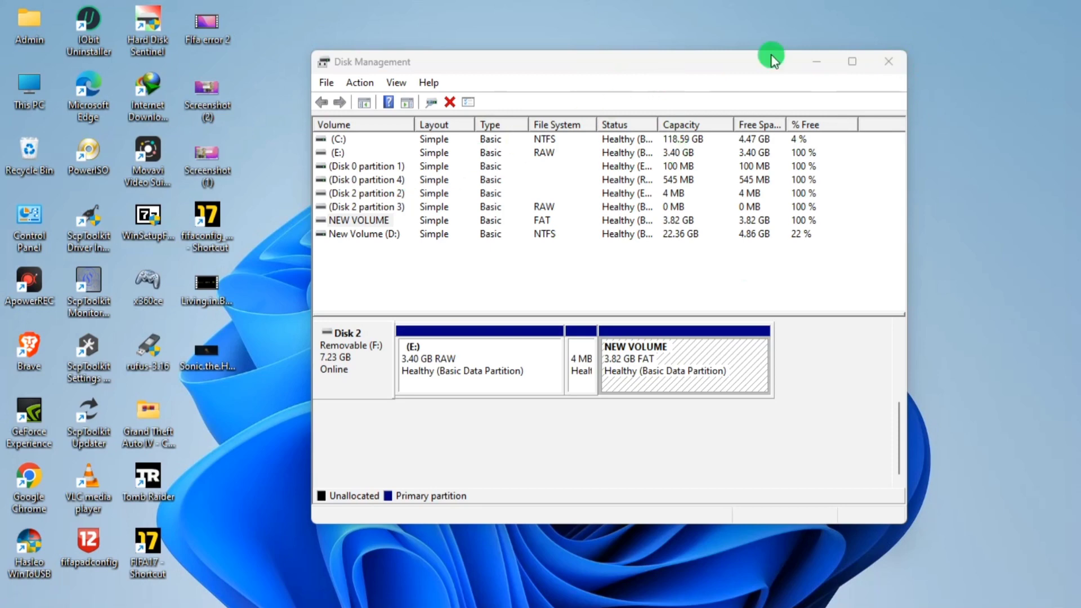
{"action": "left_click", "coordinate": [804, 54]}
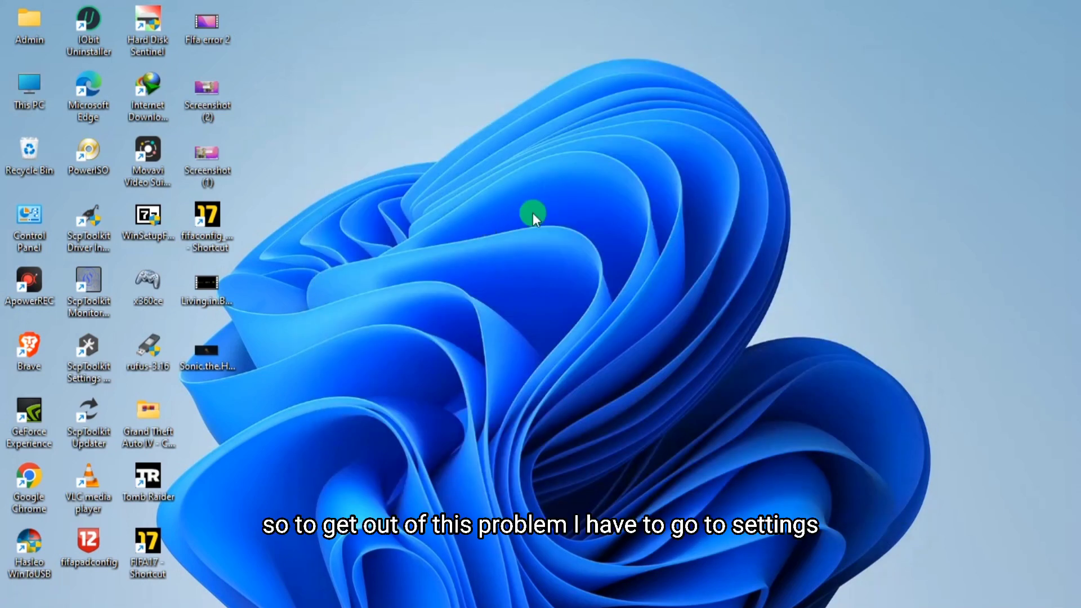
{"action": "mouse_move", "coordinate": [366, 606]}
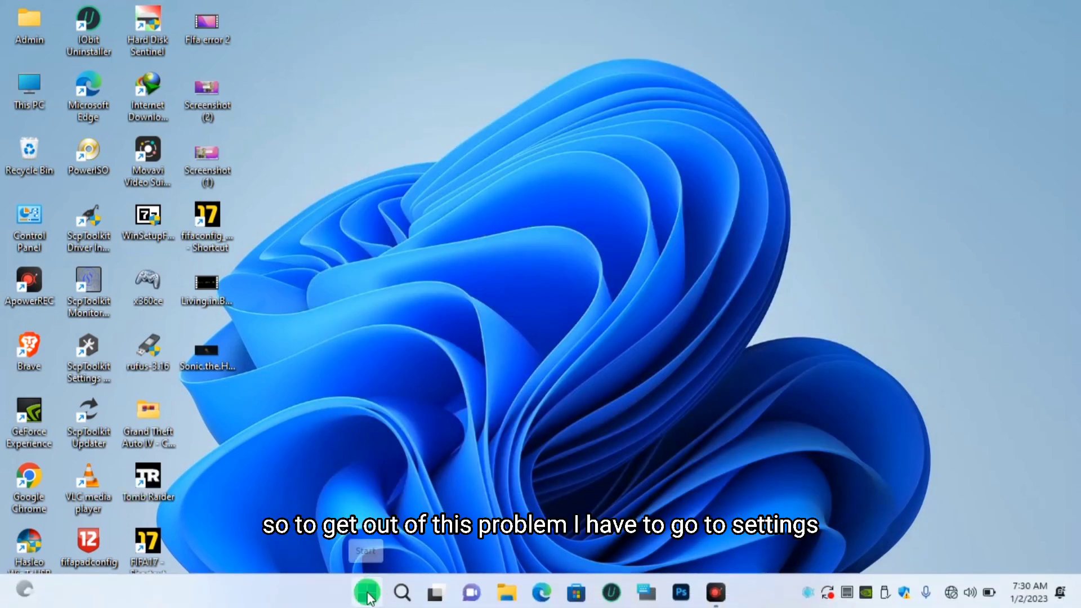
{"action": "left_click", "coordinate": [403, 592]}
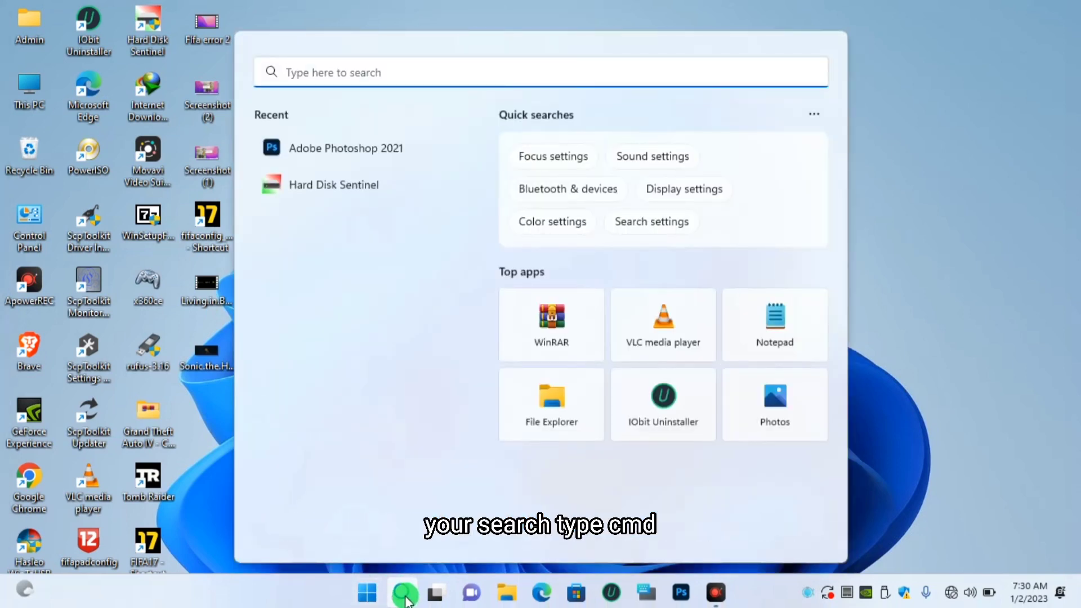
{"action": "type", "text": "cmd"}
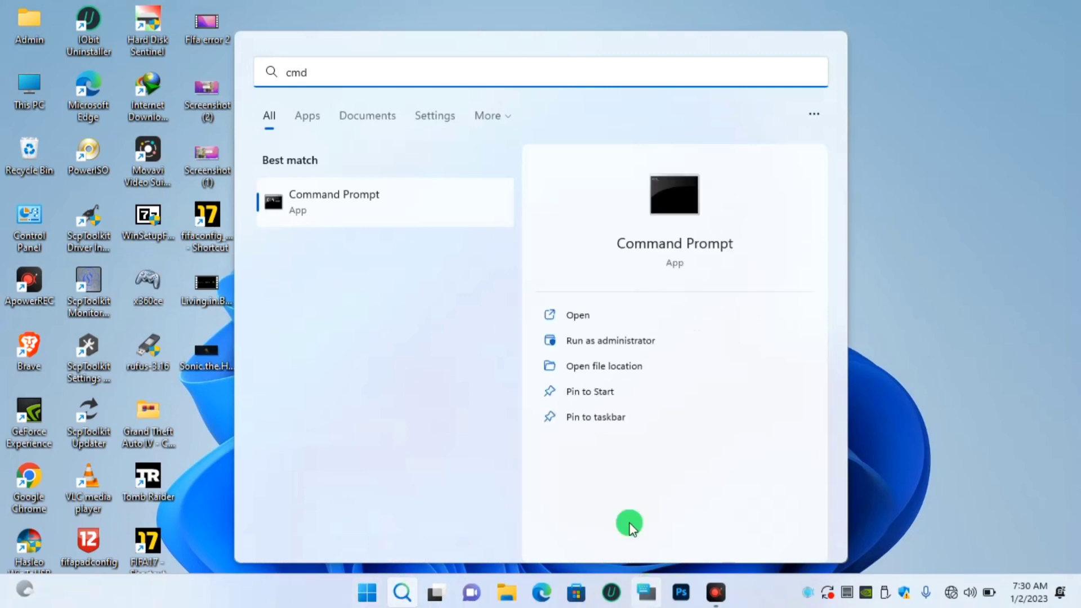
{"action": "left_click", "coordinate": [625, 341]}
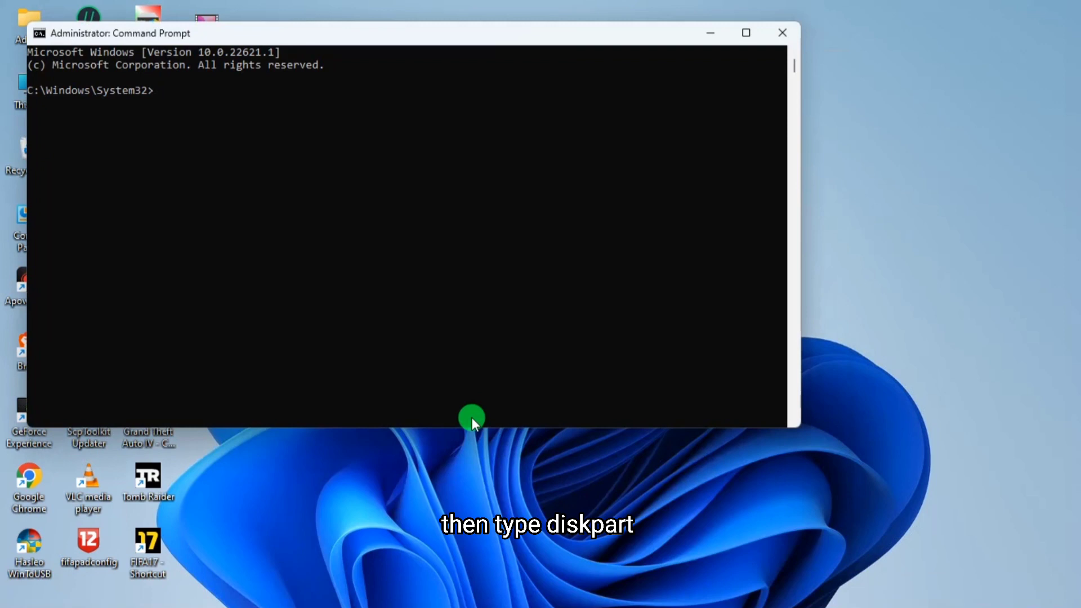
- Start diskpart and list the disks
{"action": "type", "text": "disk"}
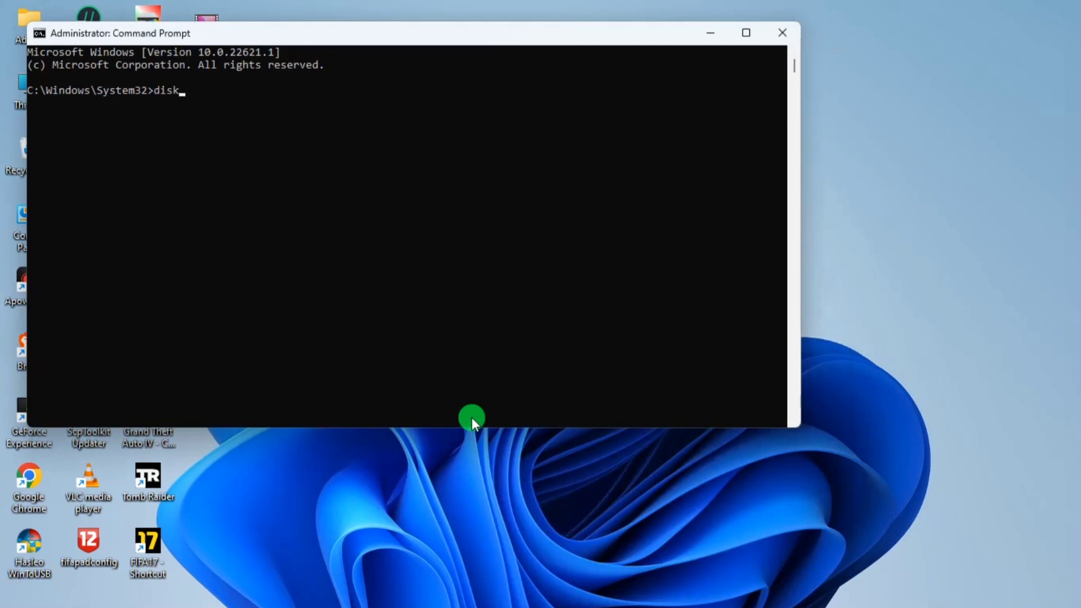
{"action": "type", "text": "part"}
{"action": "key", "text": "Return"}
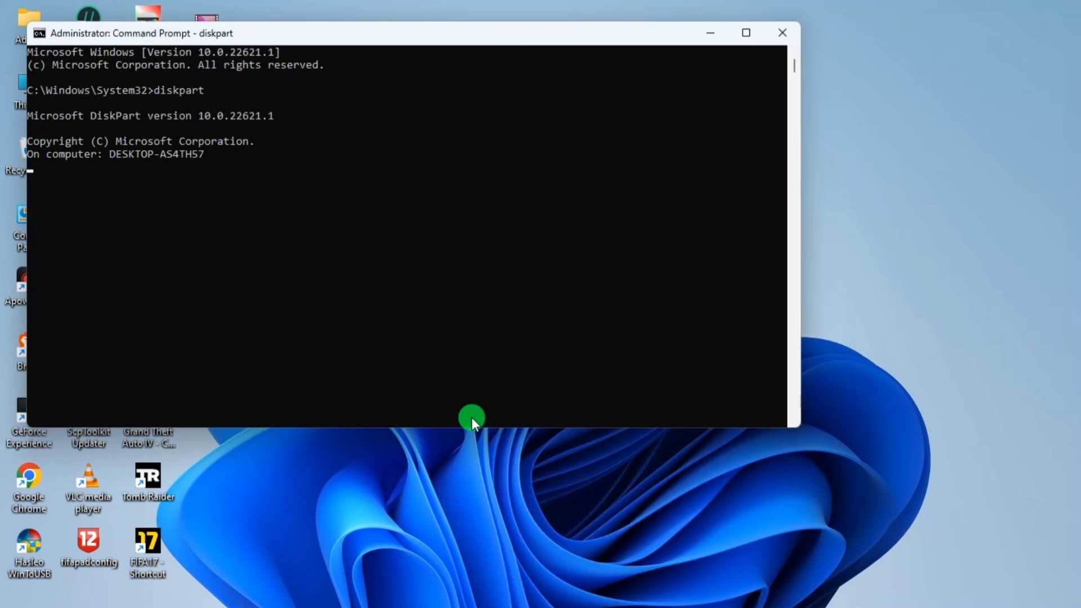
{"action": "type", "text": "l"}
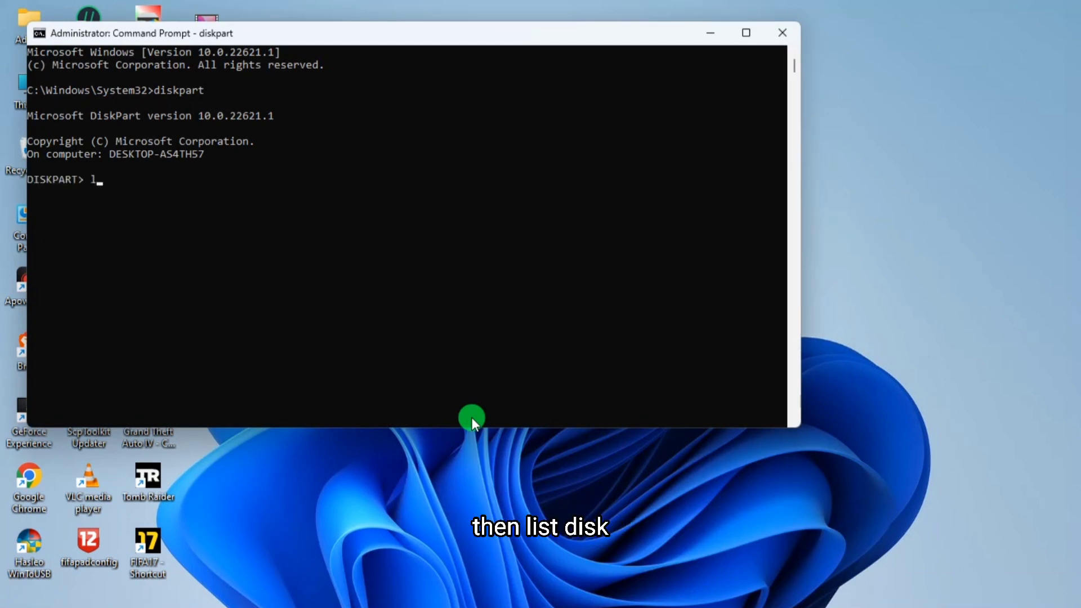
{"action": "type", "text": "ist disk"}
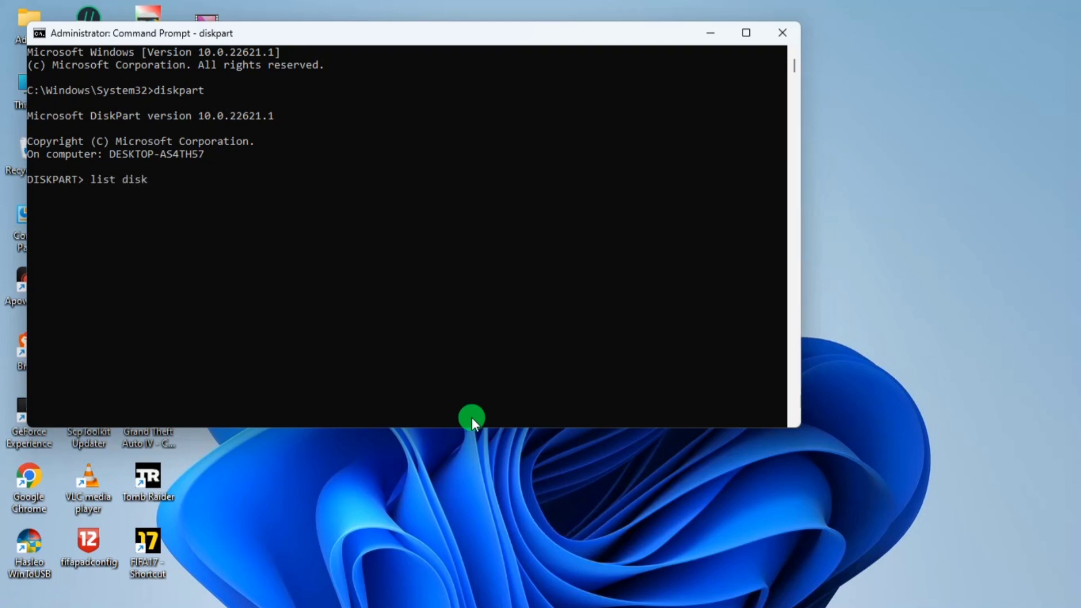
{"action": "key", "text": "Return"}
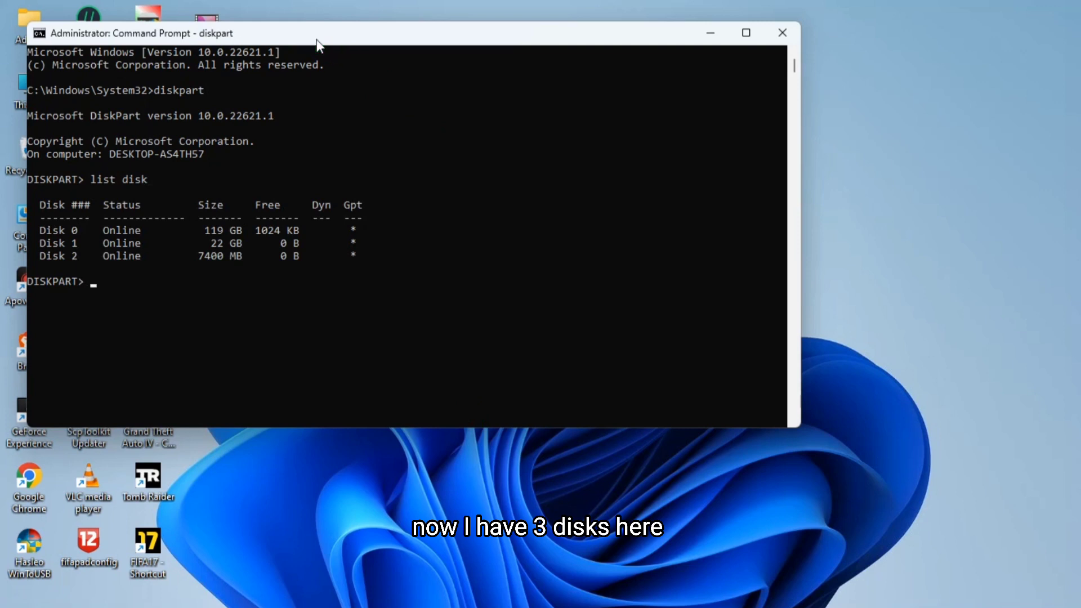
- Compare the drive sizes in This PC with the diskpart disk list
{"action": "left_click_drag", "start_coordinate": [317, 41], "coordinate": [548, 57]}
{"action": "left_click", "coordinate": [244, 279]}
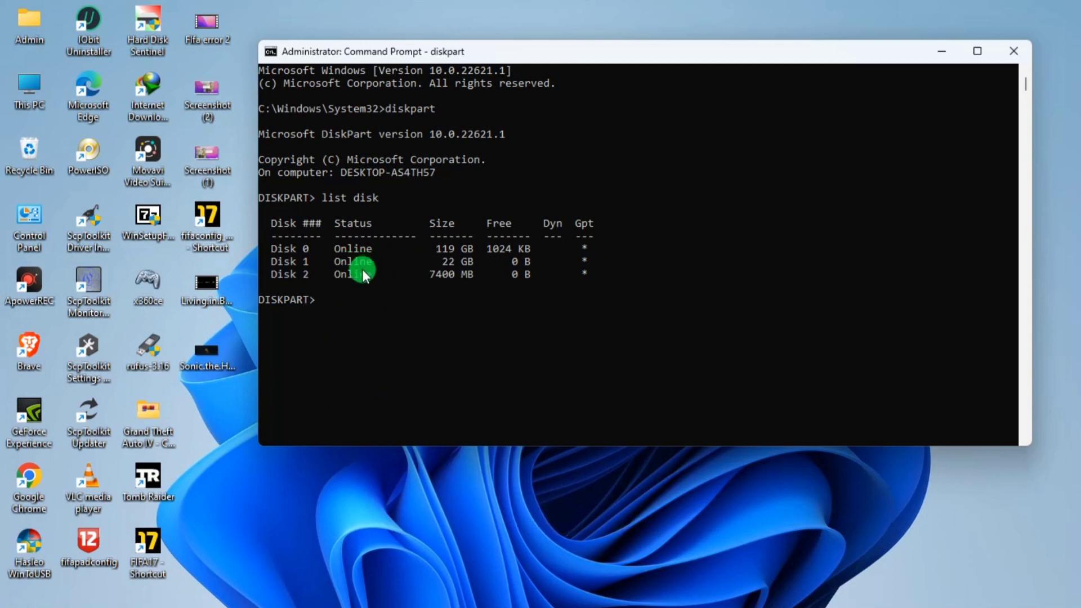
{"action": "left_click", "coordinate": [40, 84]}
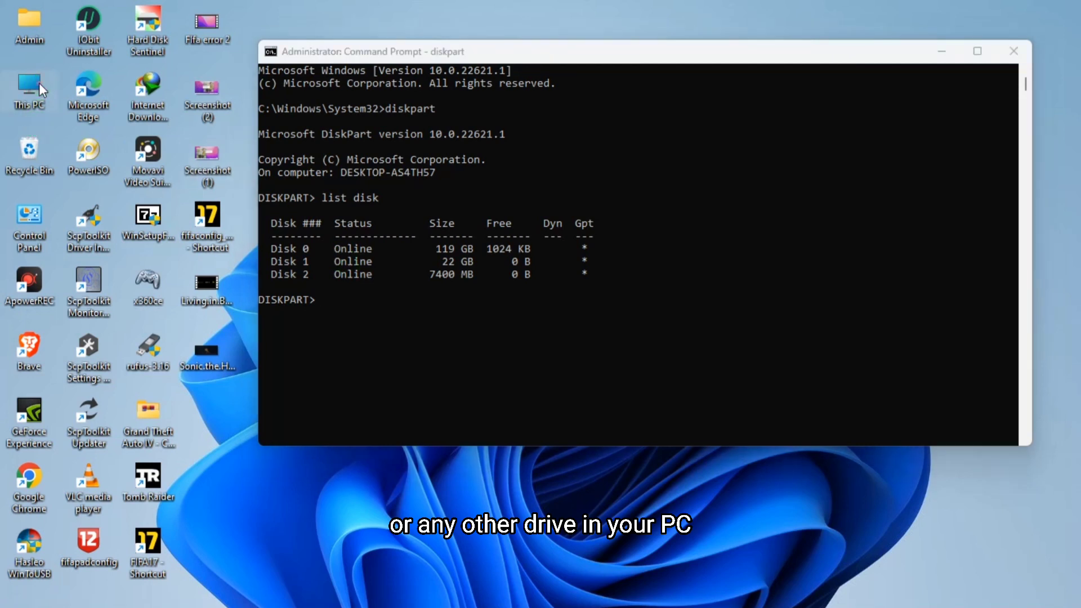
{"action": "double_click", "coordinate": [44, 96]}
{"action": "scroll", "coordinate": [697, 314], "scroll_direction": "down", "scroll_amount": 3}
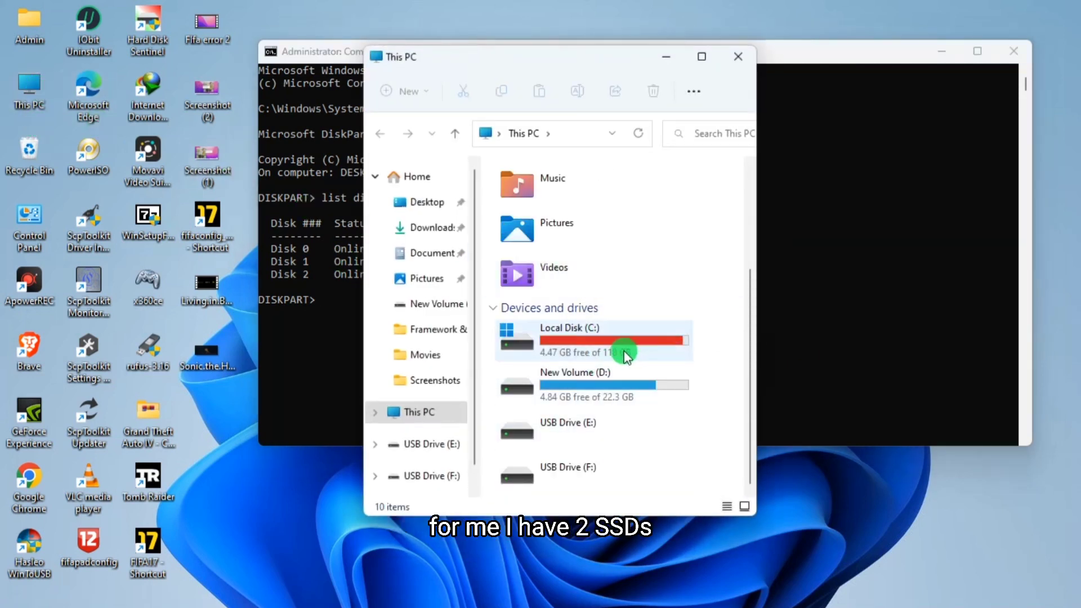
{"action": "mouse_move", "coordinate": [612, 353]}
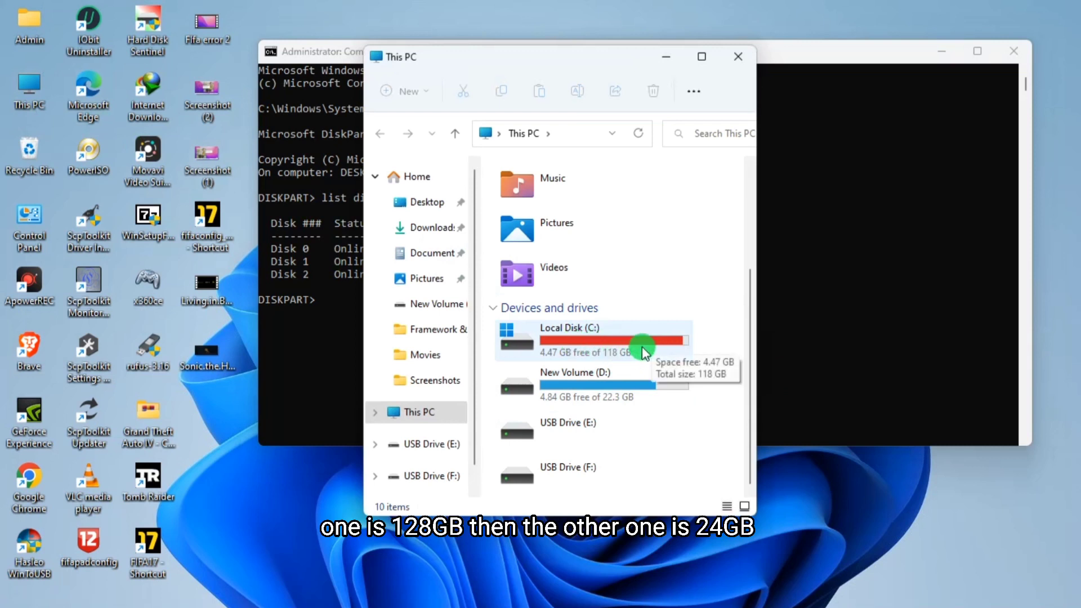
{"action": "mouse_move", "coordinate": [623, 391]}
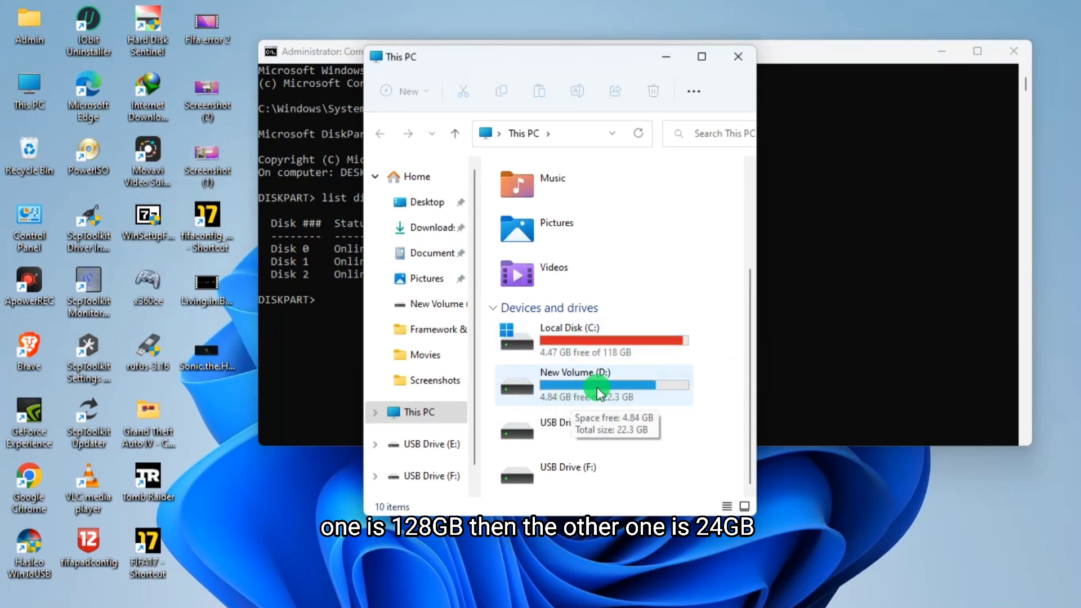
{"action": "left_click_drag", "start_coordinate": [598, 55], "coordinate": [827, 68]}
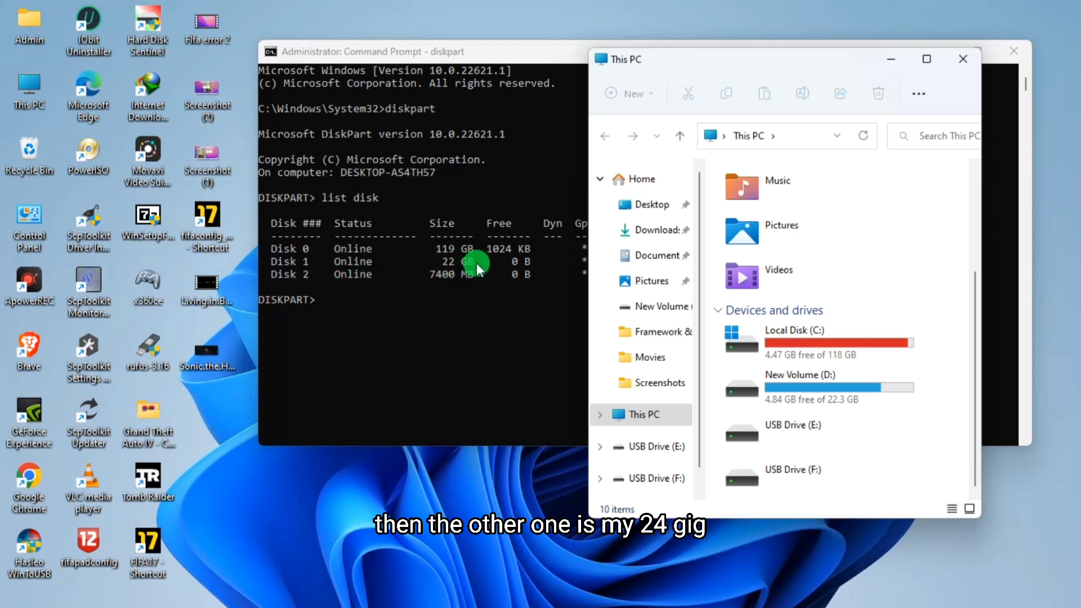
{"action": "left_click", "coordinate": [340, 282]}
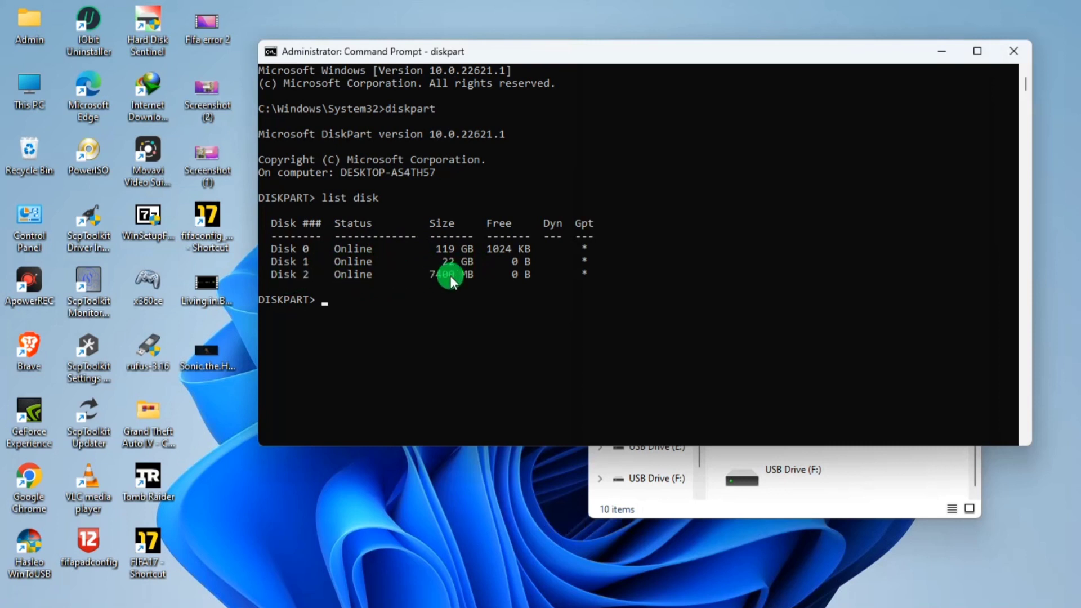
{"action": "left_click", "coordinate": [620, 465]}
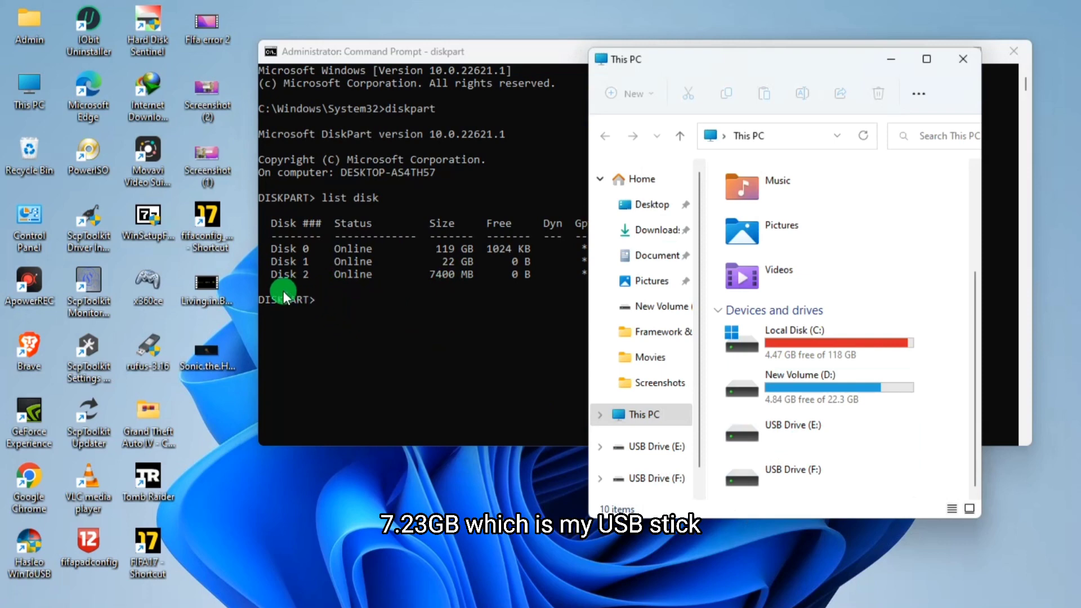
{"action": "left_click", "coordinate": [954, 59]}
- Open Disk Management to check which disk is the 7.23 GB USB drive, then minimize it
{"action": "key", "text": "super+x"}
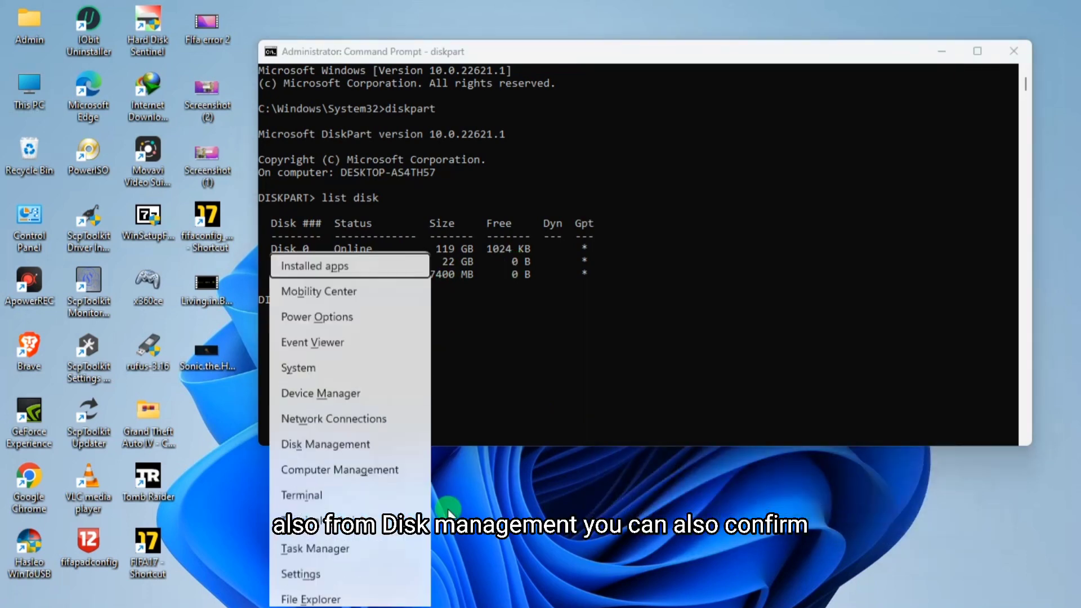
{"action": "key", "text": "k"}
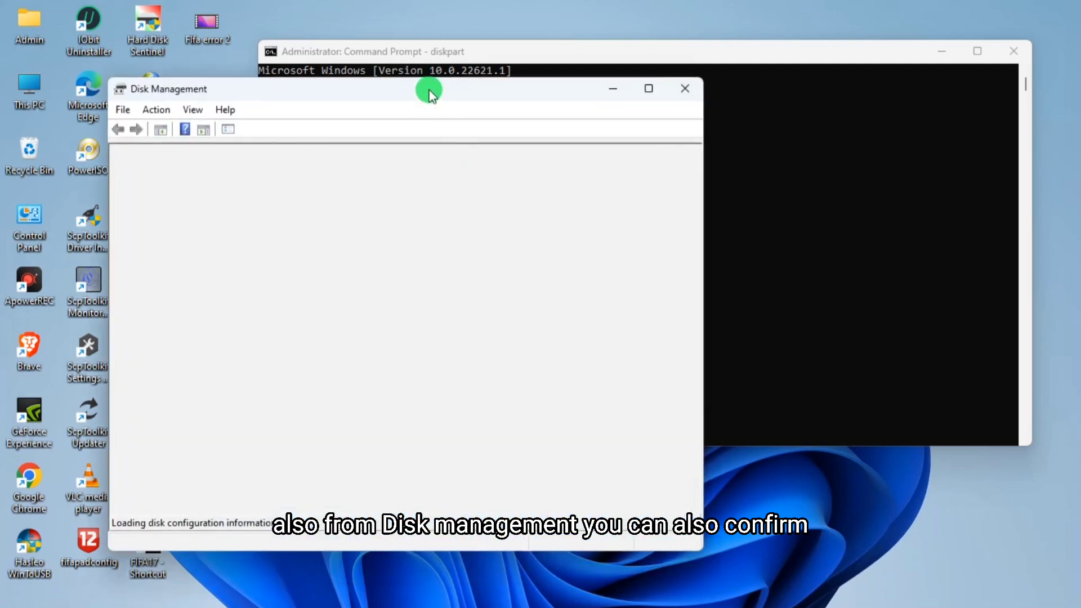
{"action": "left_click_drag", "start_coordinate": [429, 93], "coordinate": [644, 67]}
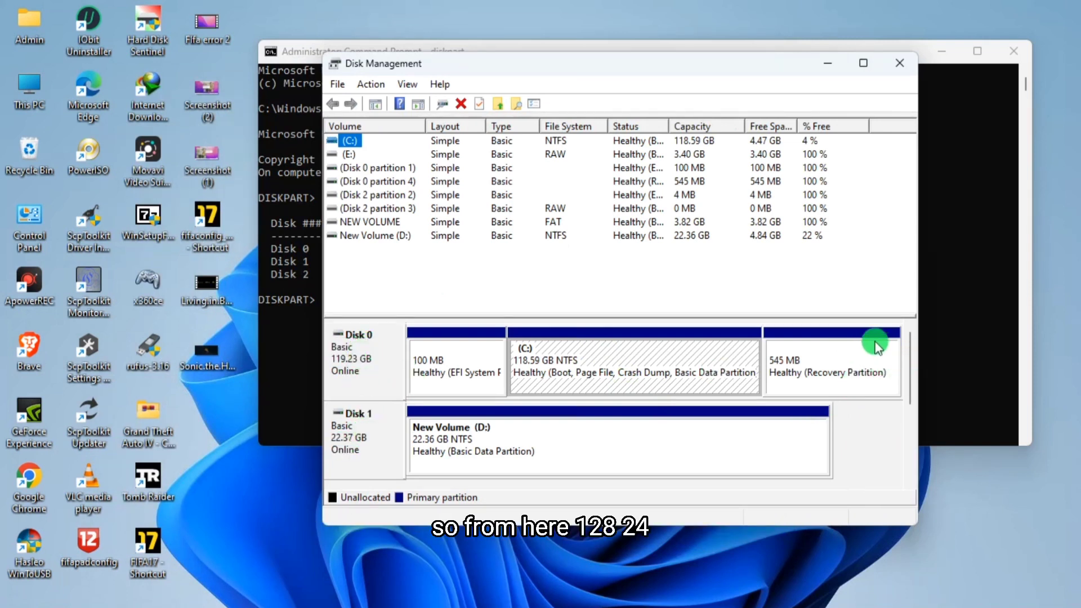
{"action": "left_click_drag", "start_coordinate": [908, 350], "coordinate": [915, 425]}
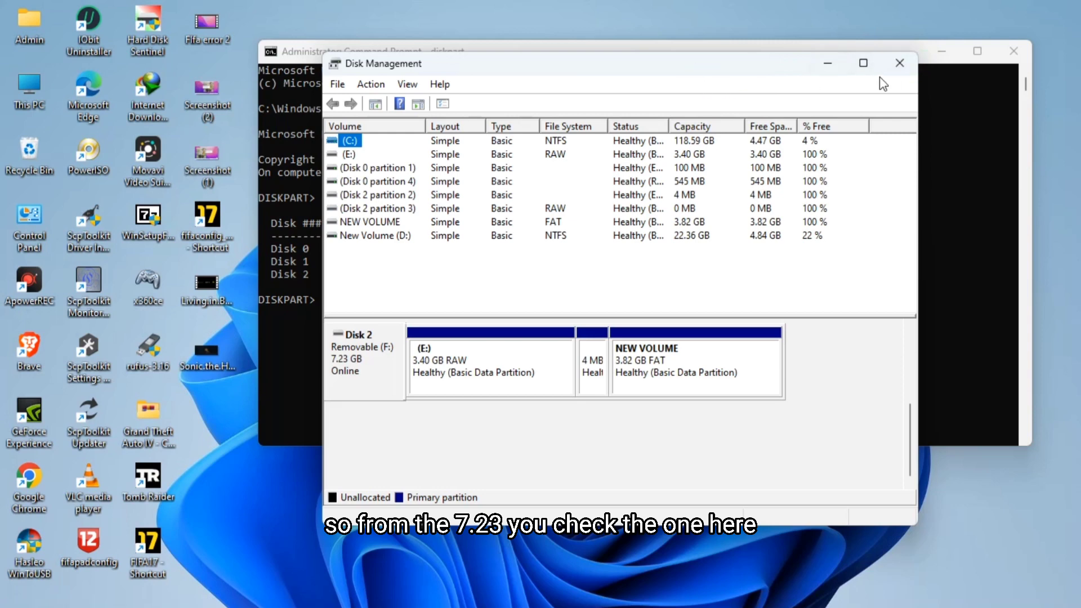
{"action": "left_click_drag", "start_coordinate": [742, 71], "coordinate": [806, 319]}
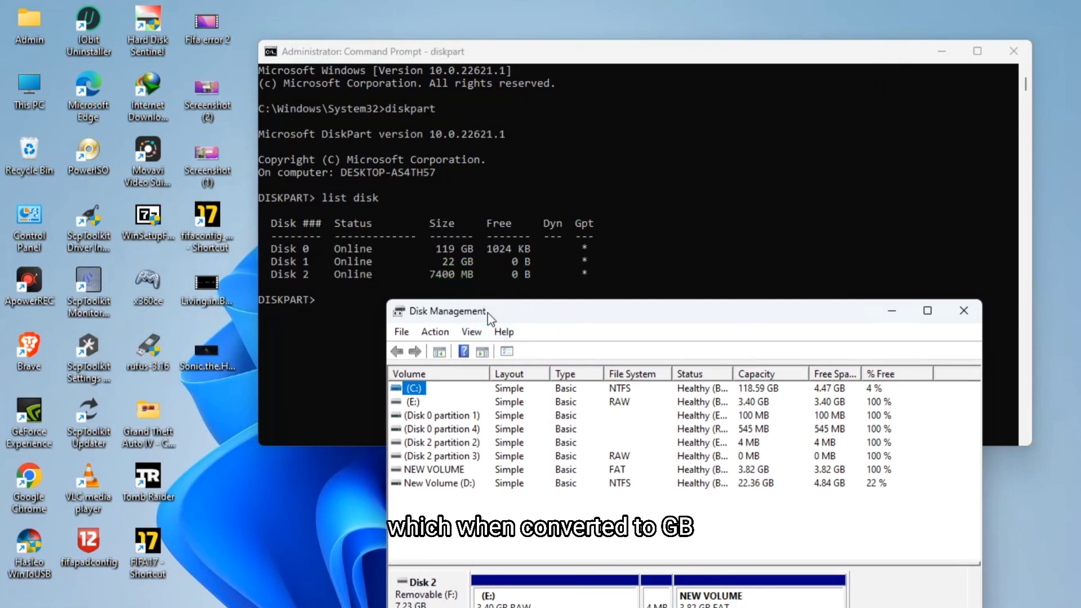
{"action": "left_click_drag", "start_coordinate": [487, 312], "coordinate": [613, 56]}
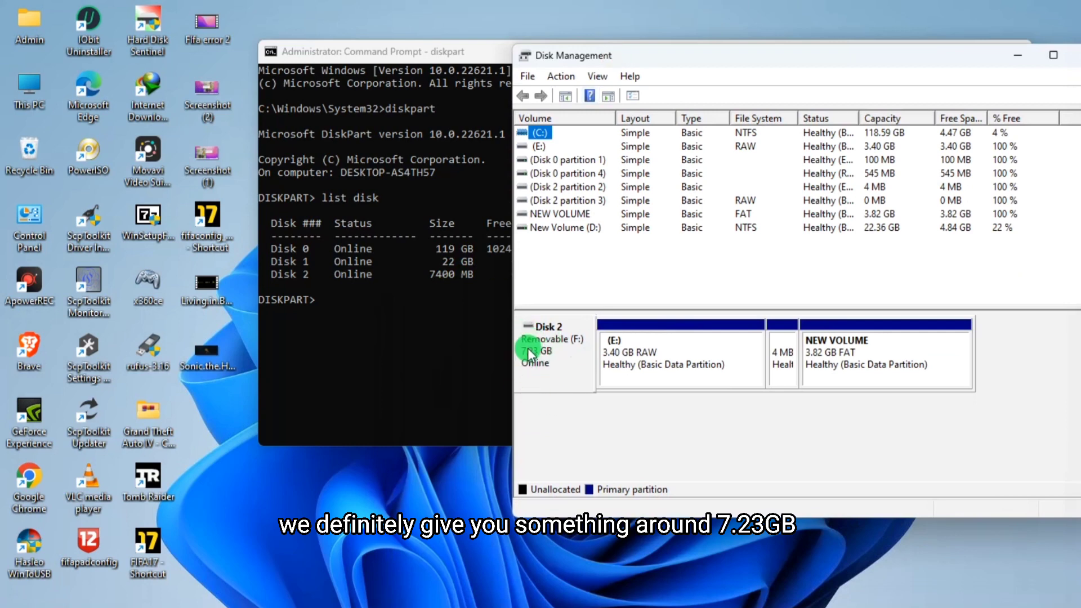
{"action": "left_click_drag", "start_coordinate": [820, 60], "coordinate": [670, 63]}
{"action": "left_click", "coordinate": [936, 53]}
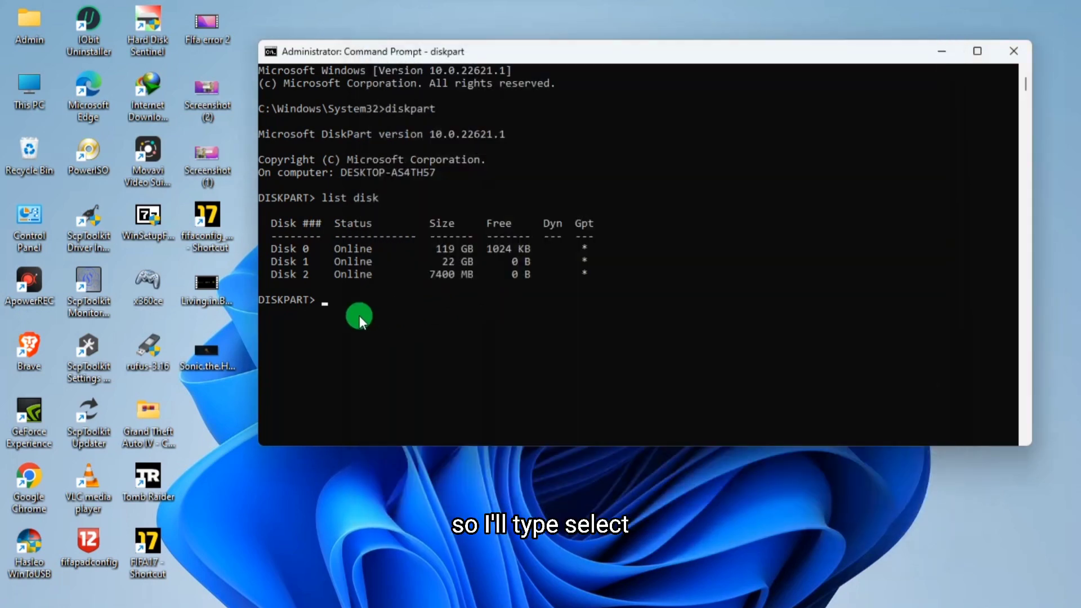
- Select disk 2 in diskpart with the sel disk 2 command
{"action": "type", "text": "sel disk 2"}
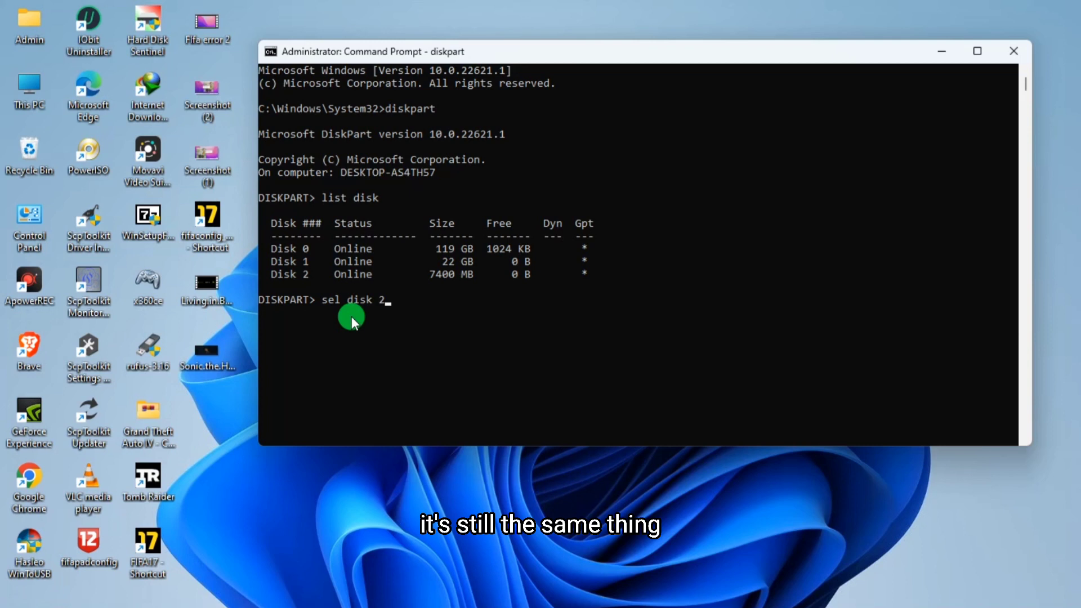
{"action": "key", "text": "Return"}
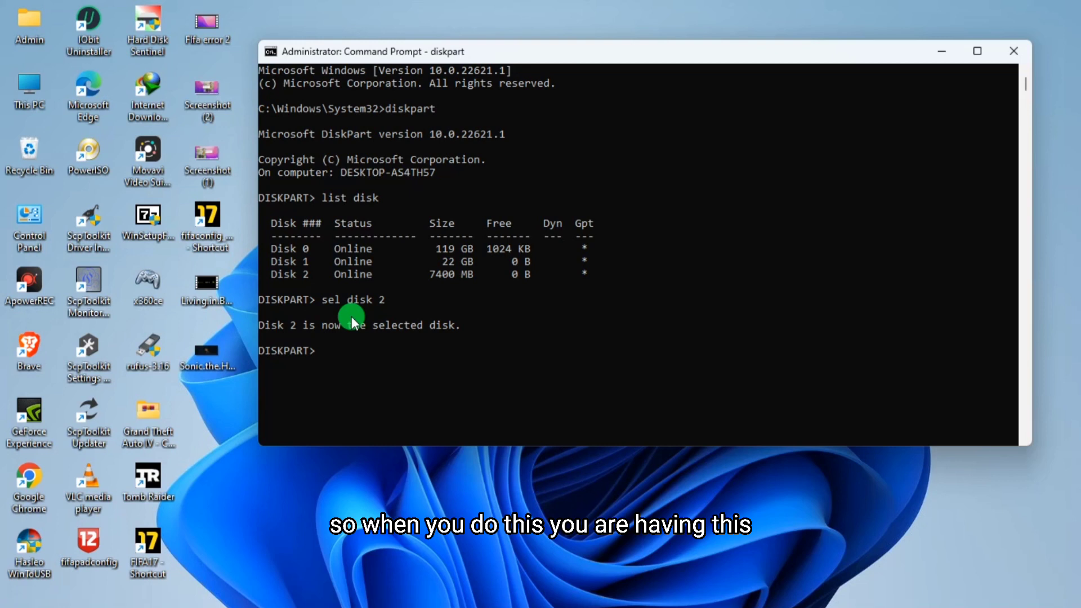
- Wipe the selected disk with the clean command, then exit diskpart and close the Command Prompt
{"action": "type", "text": "clean"}
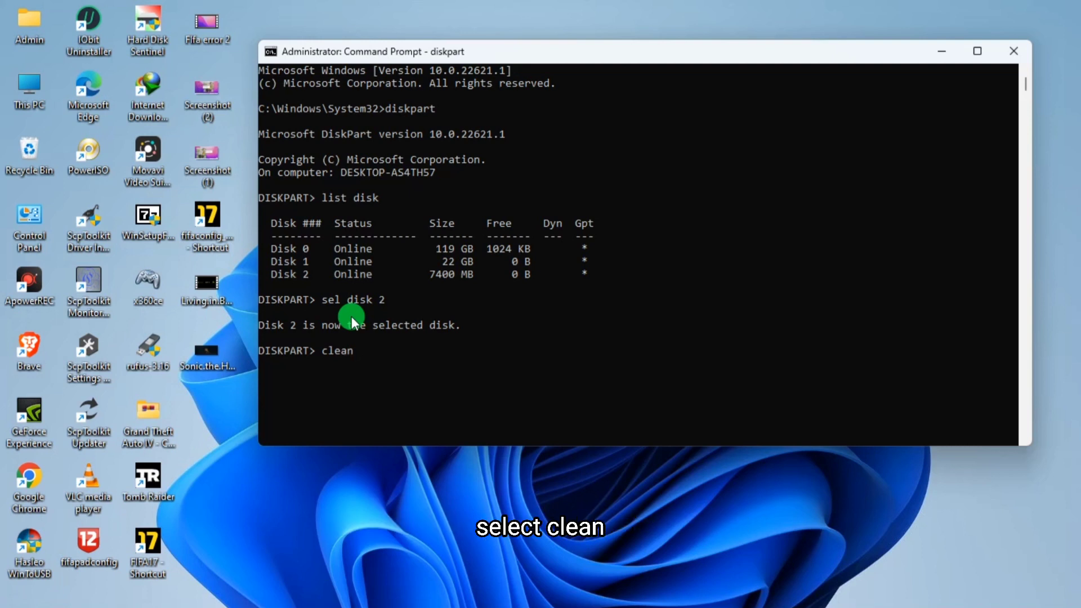
{"action": "key", "text": "Return"}
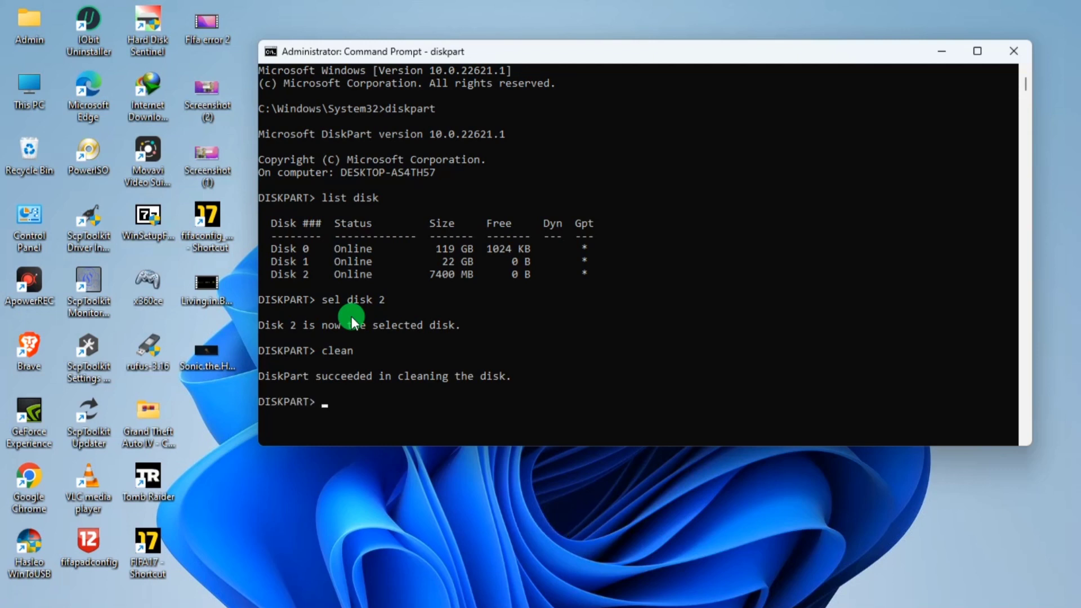
{"action": "type", "text": "exit"}
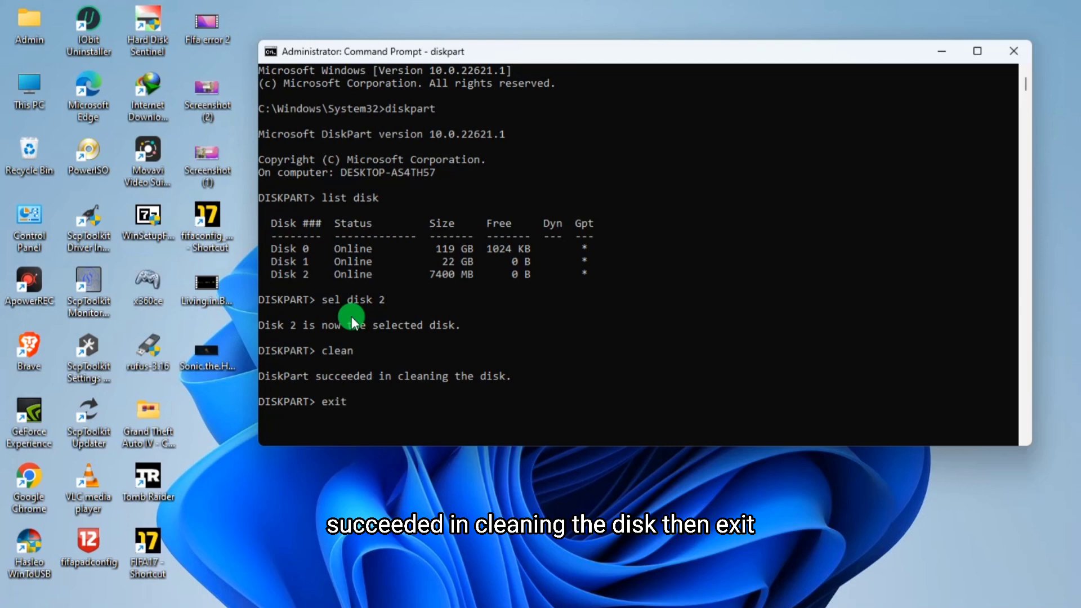
{"action": "key", "text": "Return"}
{"action": "left_click", "coordinate": [1014, 52]}
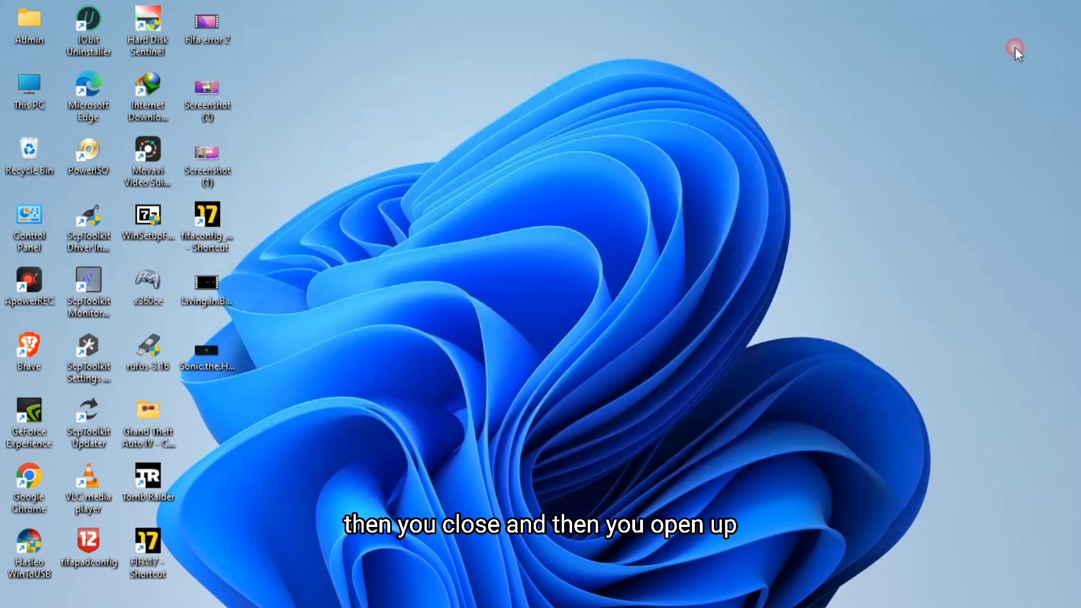
- Open This PC and Disk Management and locate the removable 7.23 GB Disk 2
{"action": "double_click", "coordinate": [28, 93]}
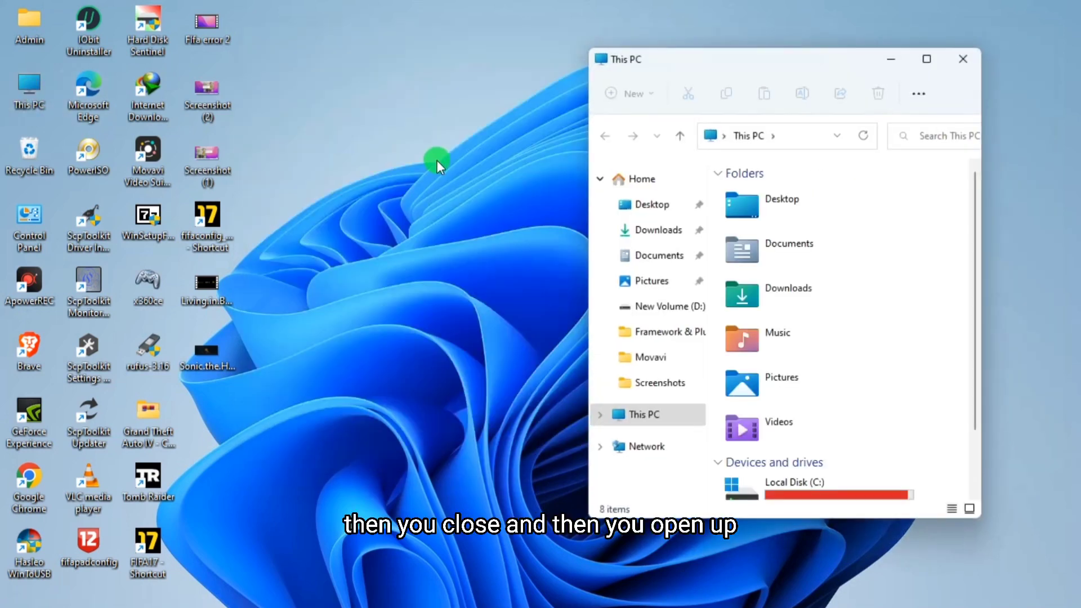
{"action": "scroll", "coordinate": [899, 415], "scroll_direction": "down", "scroll_amount": 2}
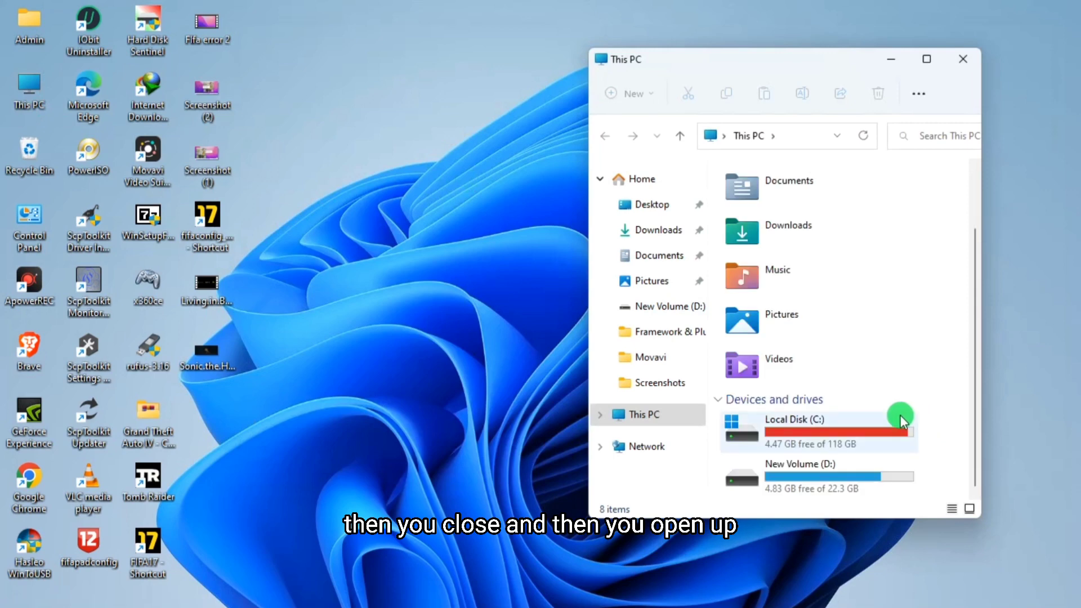
{"action": "left_click", "coordinate": [238, 431]}
{"action": "key", "text": "super+x"}
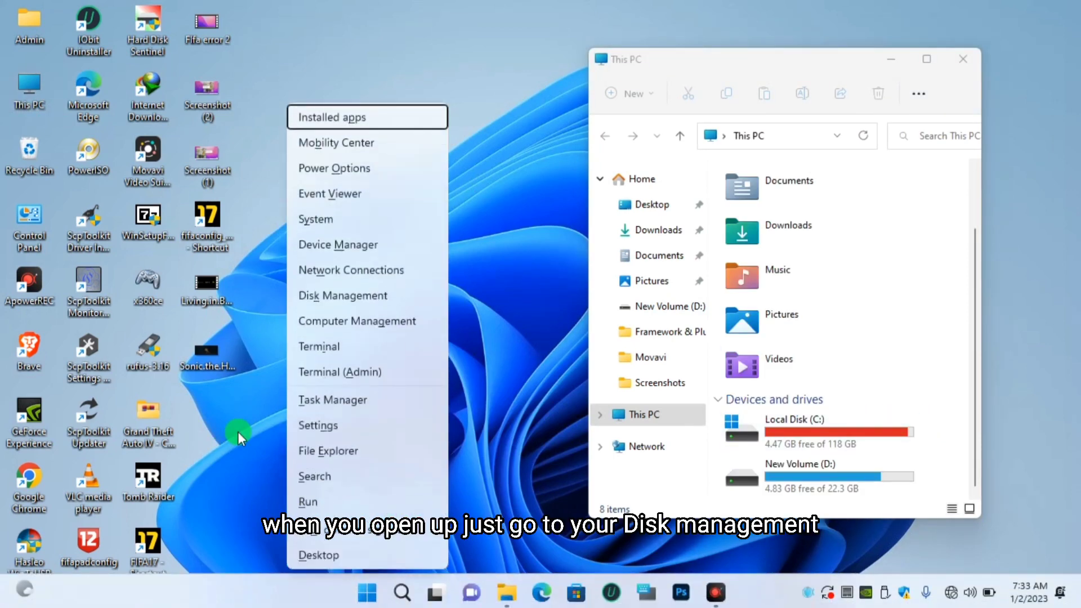
{"action": "key", "text": "k"}
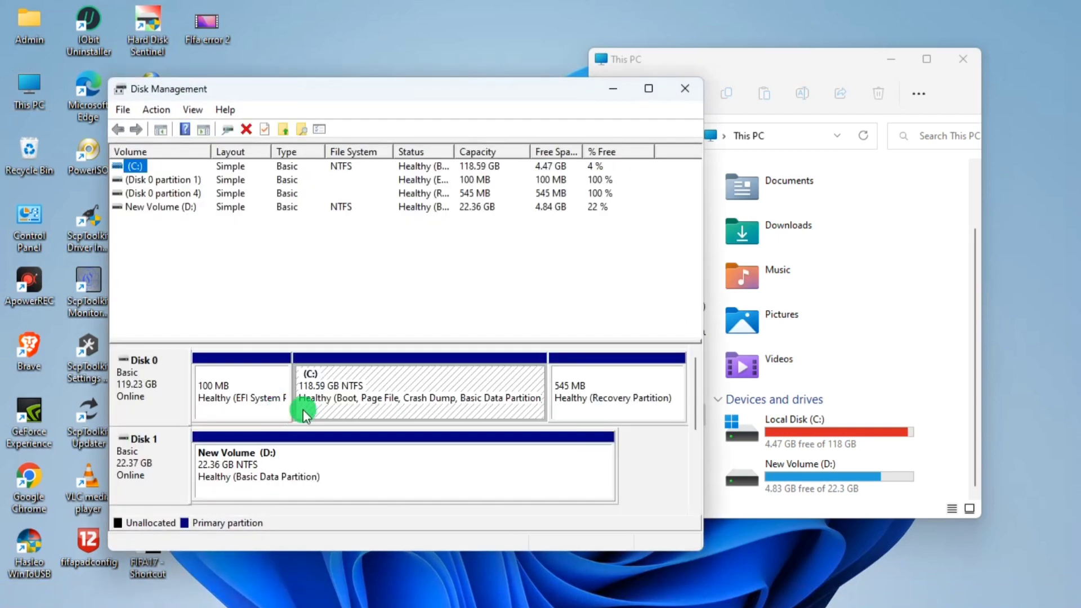
{"action": "left_click_drag", "start_coordinate": [695, 389], "coordinate": [700, 468]}
{"action": "left_click", "coordinate": [304, 388]}
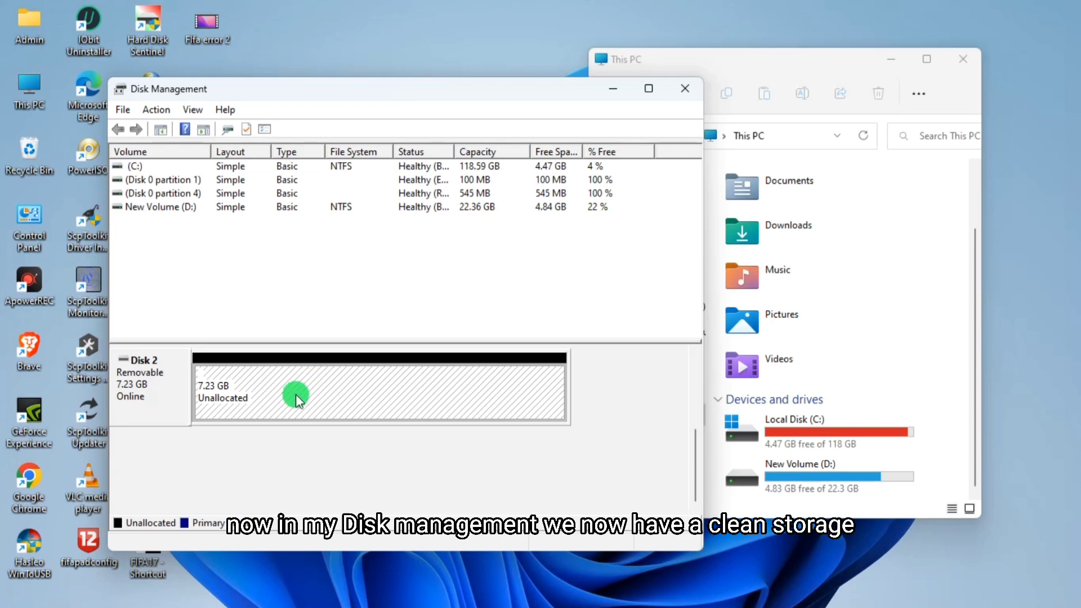
- Create a new simple volume on Disk 2's unallocated space, accepting the wizard defaults with NTFS quick format
{"action": "right_click", "coordinate": [295, 394]}
{"action": "left_click", "coordinate": [366, 404]}
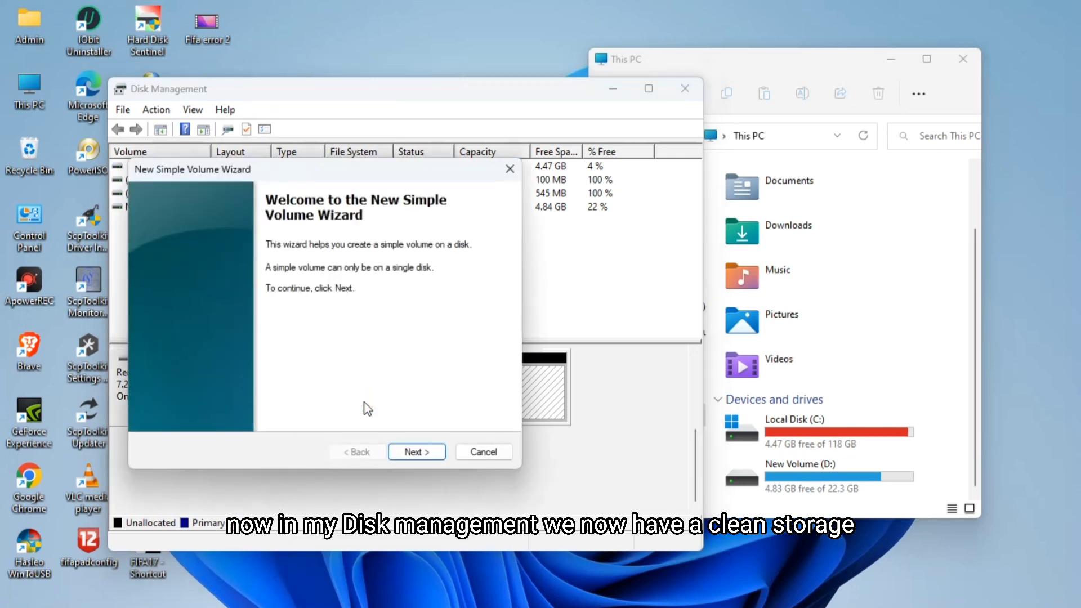
{"action": "left_click", "coordinate": [417, 451]}
{"action": "left_click", "coordinate": [417, 450]}
{"action": "left_click", "coordinate": [419, 452]}
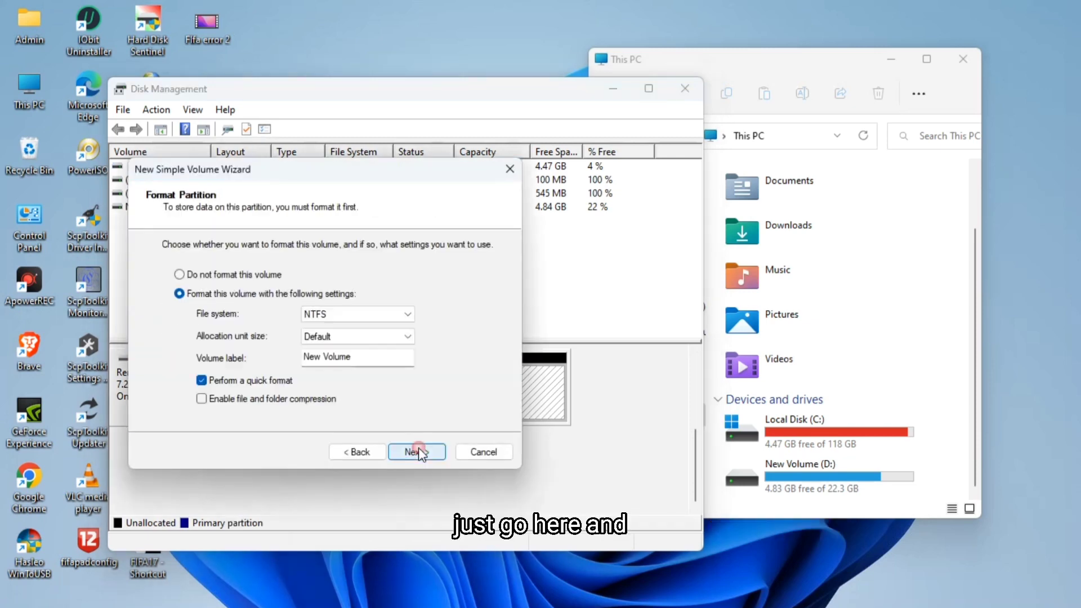
{"action": "left_click", "coordinate": [419, 452]}
{"action": "left_click", "coordinate": [419, 452]}
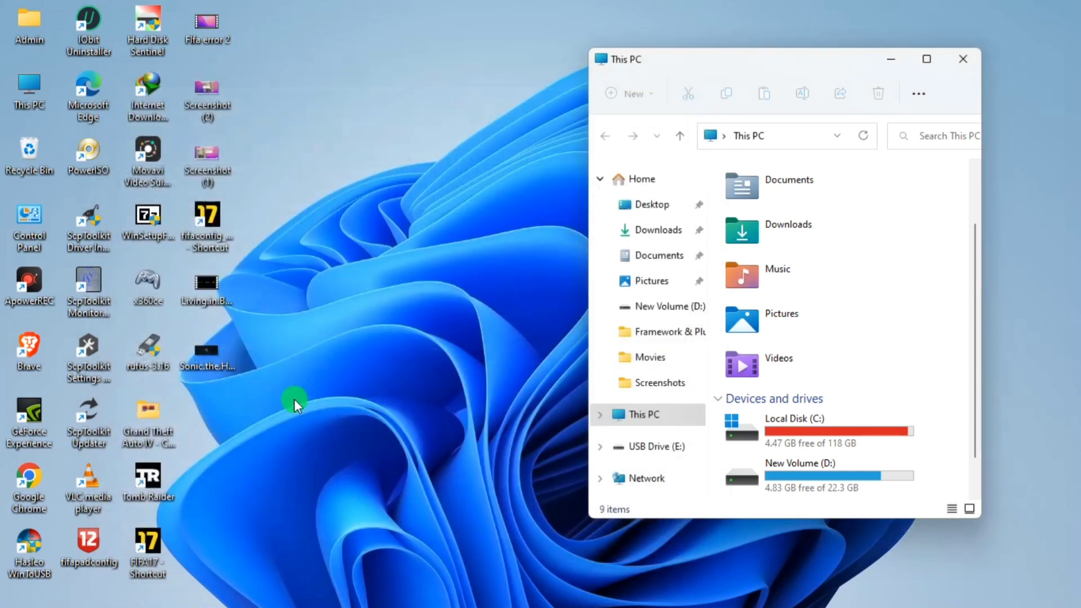
- Format USB Drive (E:) with restored device defaults (FAT32, quick format) and close the format dialog
{"action": "left_click_drag", "start_coordinate": [976, 376], "coordinate": [979, 442]}
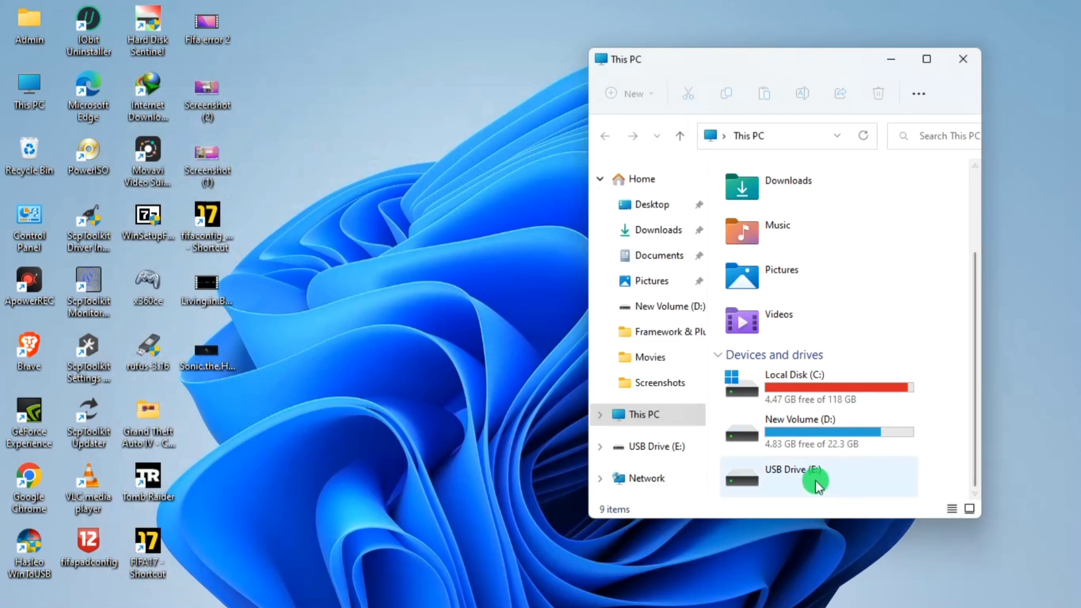
{"action": "right_click", "coordinate": [788, 481]}
{"action": "left_click", "coordinate": [850, 329]}
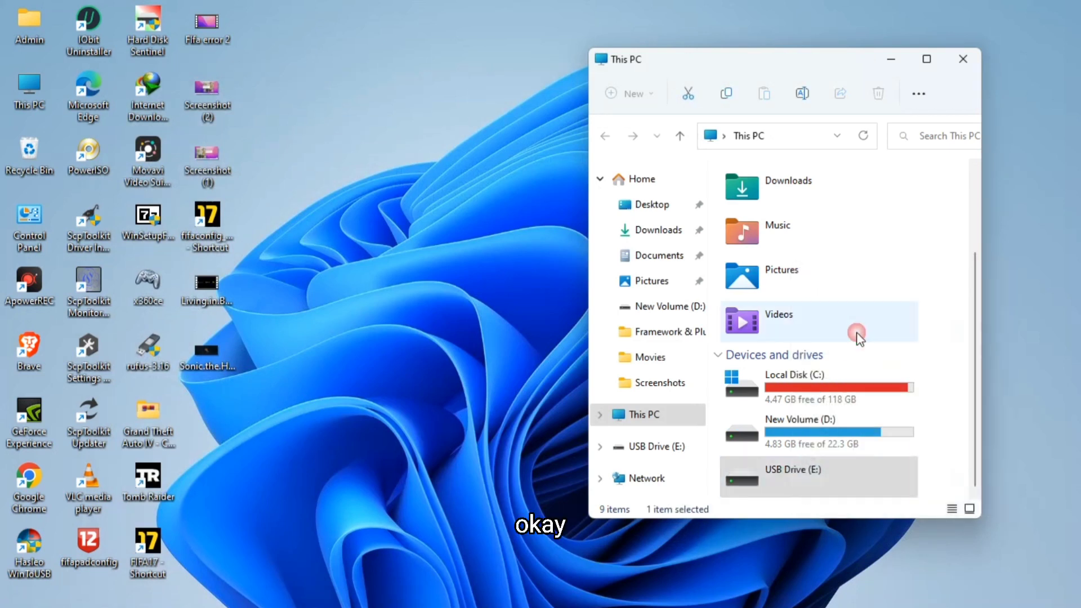
{"action": "left_click", "coordinate": [724, 403]}
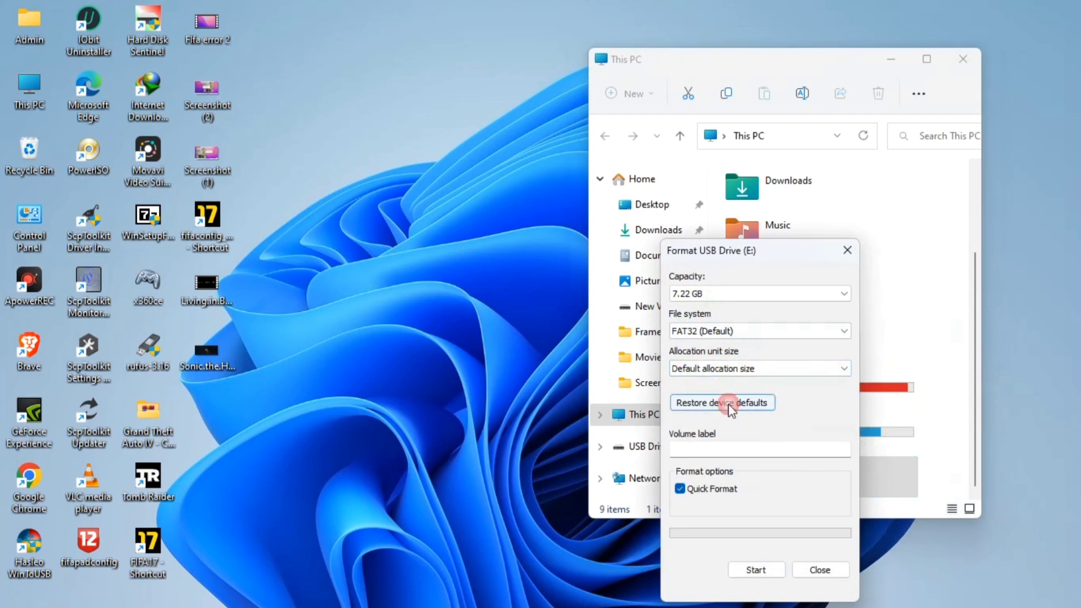
{"action": "left_click", "coordinate": [755, 569]}
{"action": "left_click", "coordinate": [580, 315]}
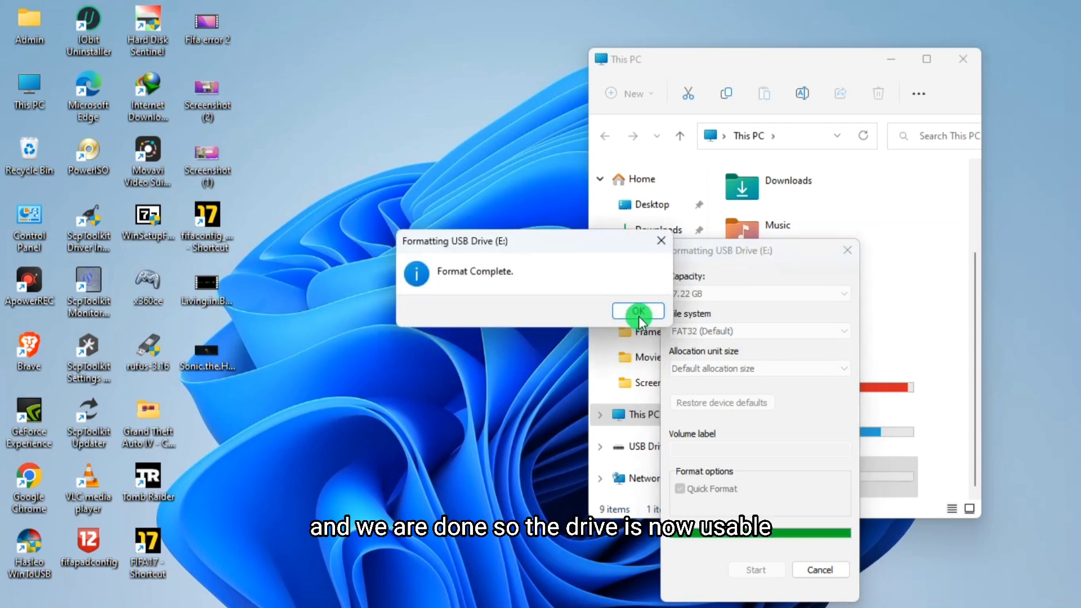
{"action": "left_click", "coordinate": [638, 315]}
{"action": "left_click", "coordinate": [834, 570]}
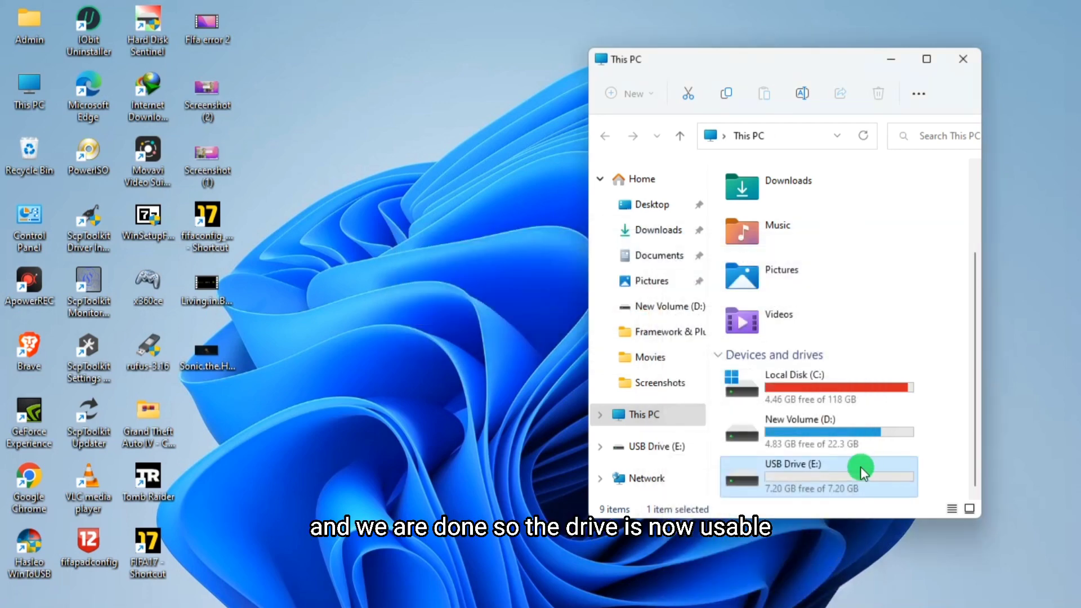
- Open USB Drive (E:) to check it, return to This PC and close the window
{"action": "double_click", "coordinate": [826, 477]}
{"action": "left_click", "coordinate": [740, 135]}
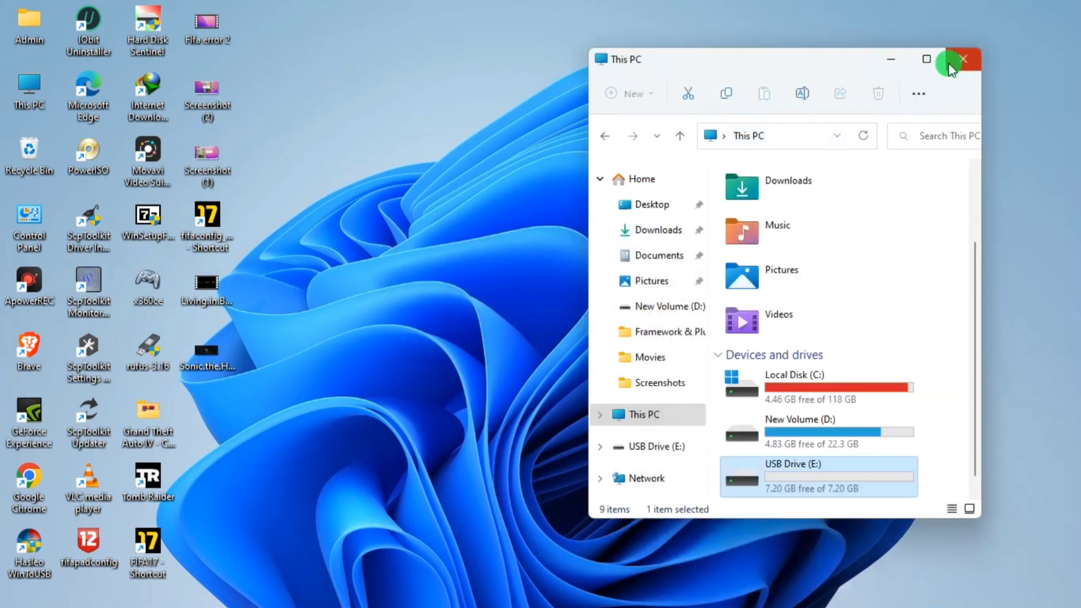
{"action": "left_click", "coordinate": [961, 60]}
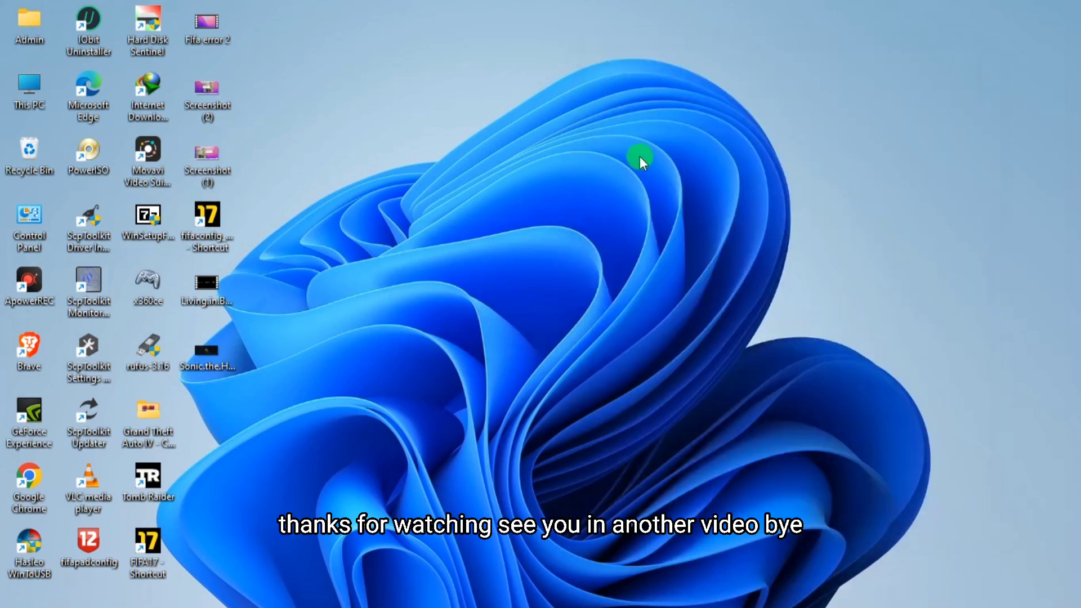